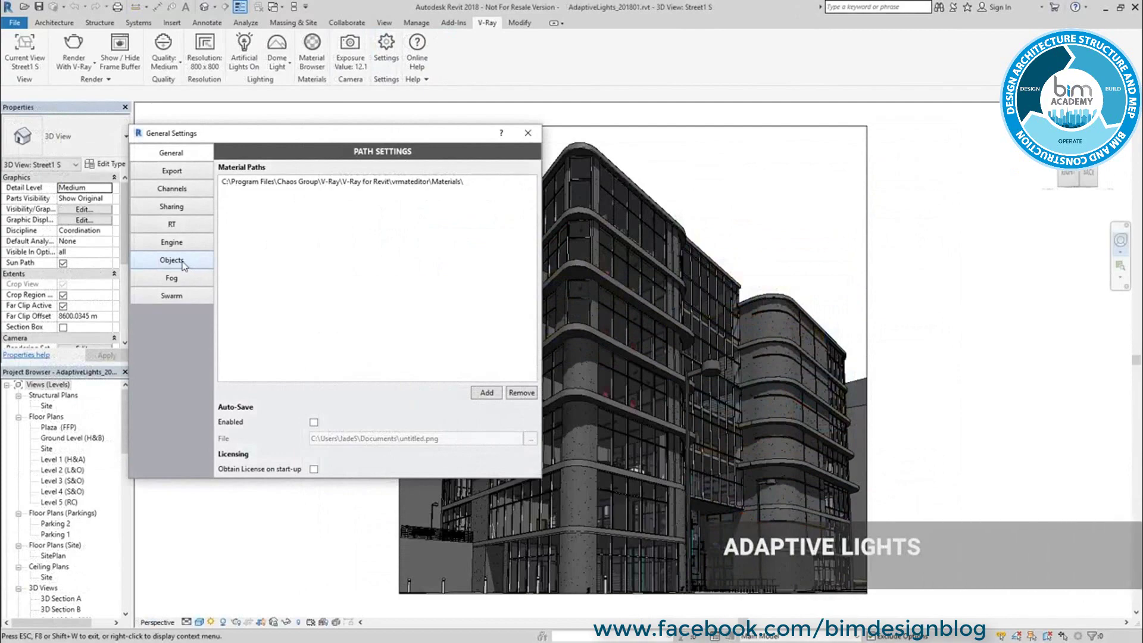
Step: Set the light evaluation method in the V-Ray object settings to Adaptive lights and close the settings
{"action": "left_click", "coordinate": [194, 265]}
{"action": "left_click", "coordinate": [353, 331]}
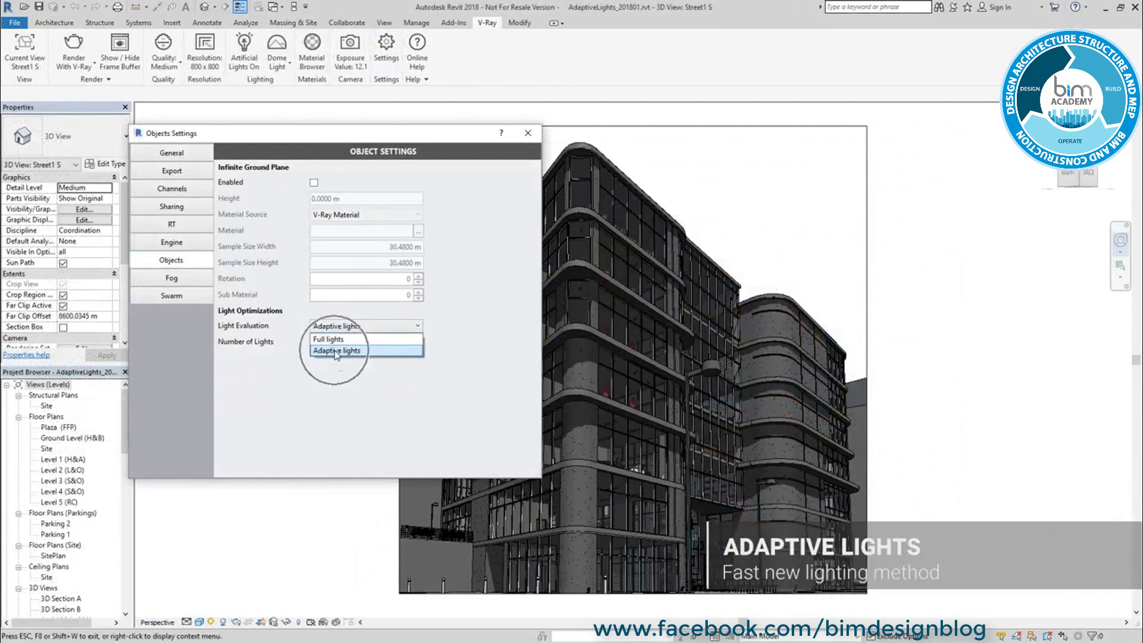
{"action": "left_click", "coordinate": [337, 351]}
{"action": "left_click", "coordinate": [527, 133]}
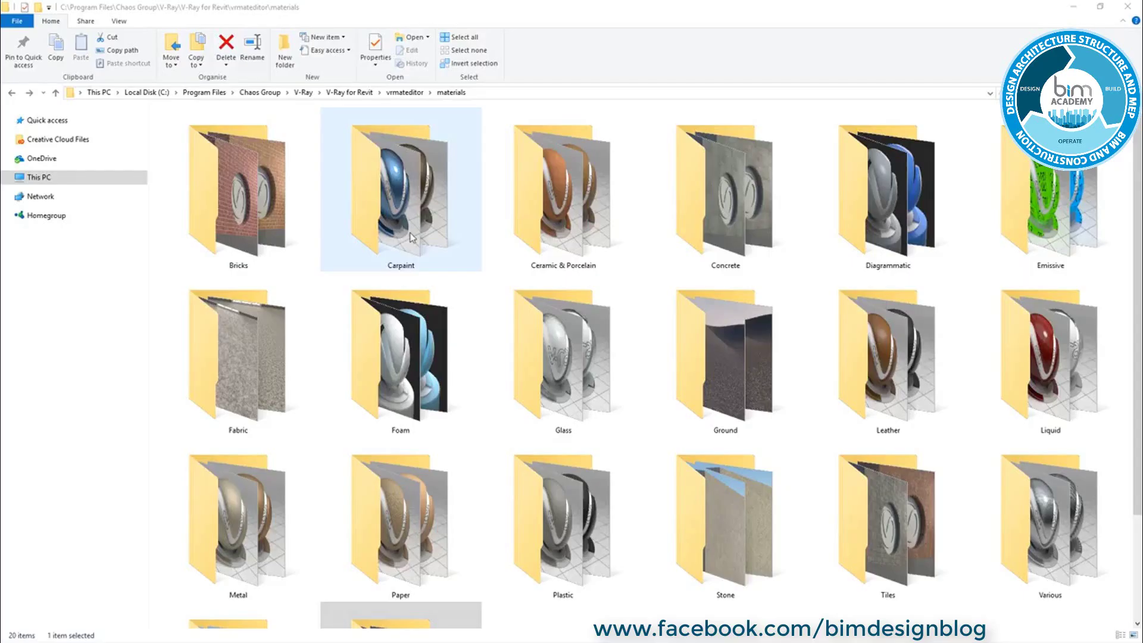
Step: Browse the V-Ray material library folders and look through the materials in the Wood & Laminate folder
{"action": "scroll", "coordinate": [401, 554], "scroll_direction": "down", "scroll_amount": 3}
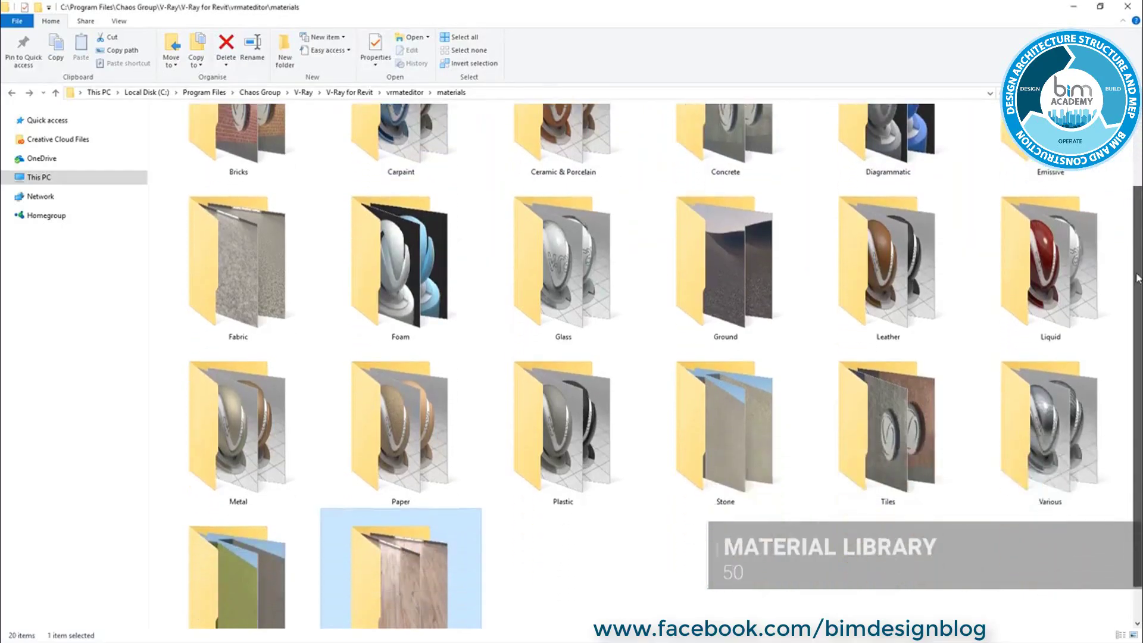
{"action": "scroll", "coordinate": [278, 214], "scroll_direction": "up", "scroll_amount": 3}
{"action": "double_click", "coordinate": [278, 214]}
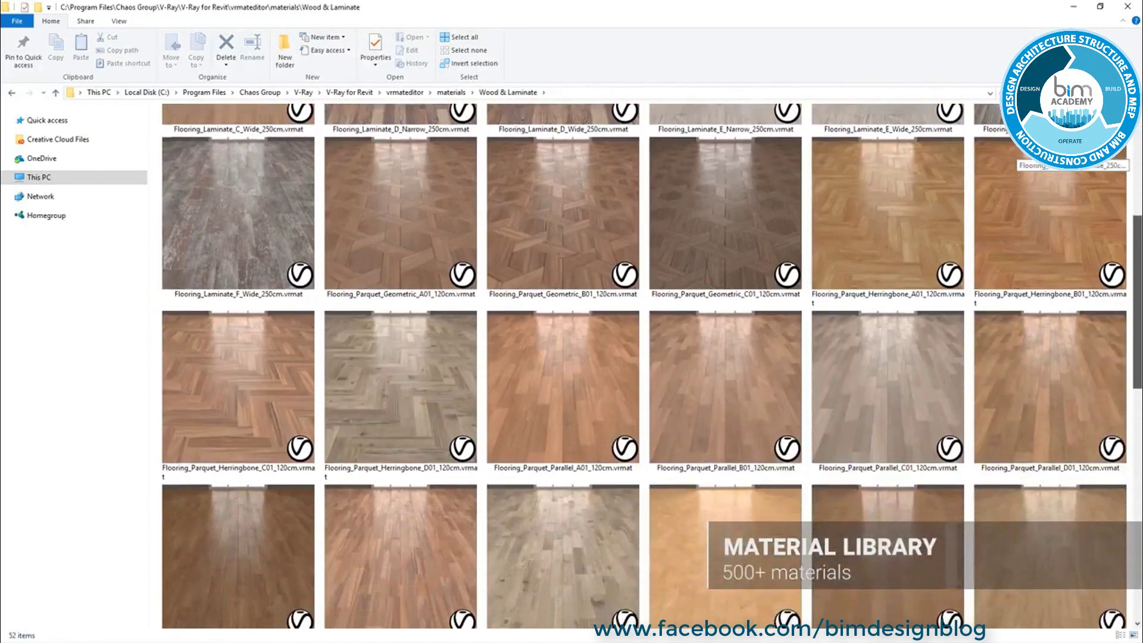
{"action": "scroll", "coordinate": [1128, 481], "scroll_direction": "down", "scroll_amount": 10}
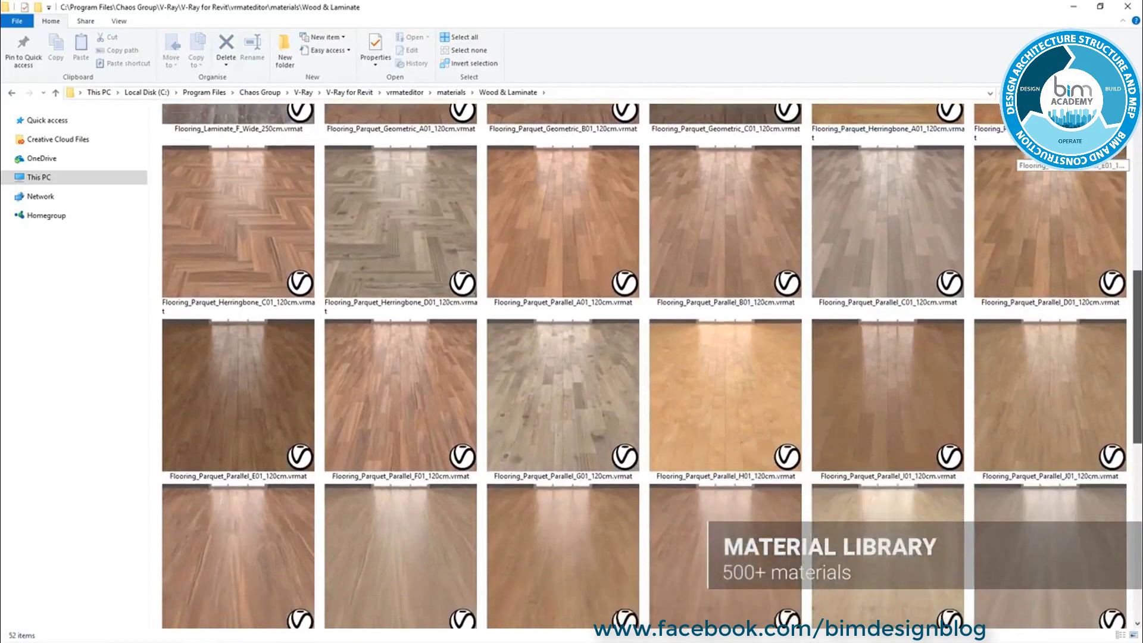
{"action": "scroll", "coordinate": [1129, 481], "scroll_direction": "down", "scroll_amount": 1}
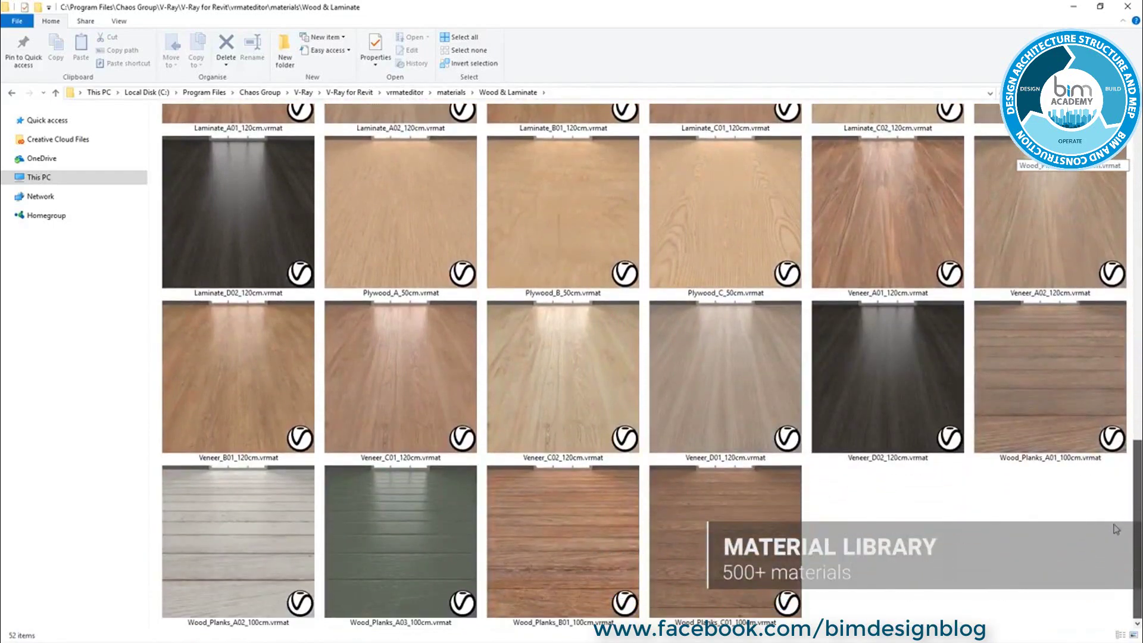
{"action": "scroll", "coordinate": [1122, 491], "scroll_direction": "up", "scroll_amount": 12}
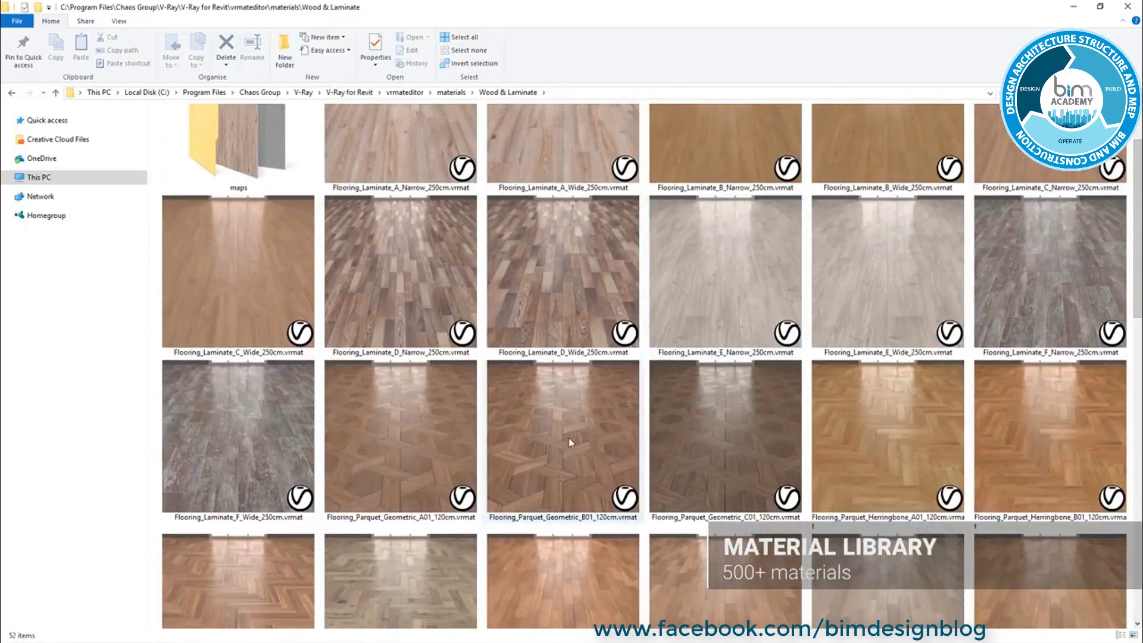
Step: Open the Flooring_Parquet_Geometric_B01_120cm material, inspect its bitmap textures, and raise its reflection glossiness
{"action": "double_click", "coordinate": [566, 440]}
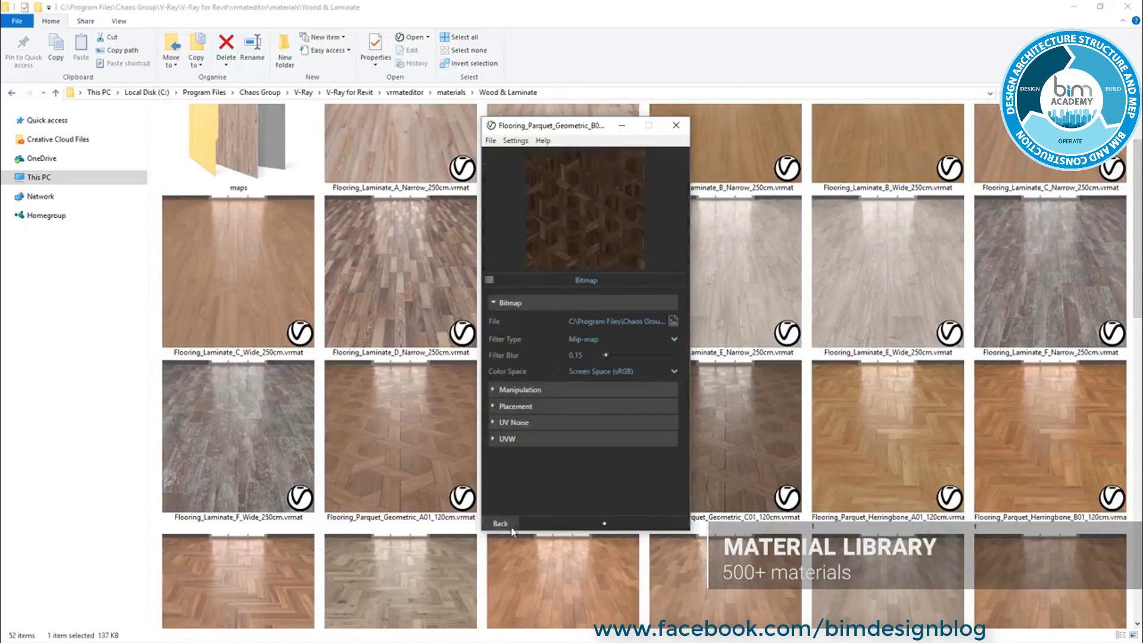
{"action": "left_click", "coordinate": [500, 524]}
{"action": "left_click", "coordinate": [665, 372]}
{"action": "left_click", "coordinate": [524, 528]}
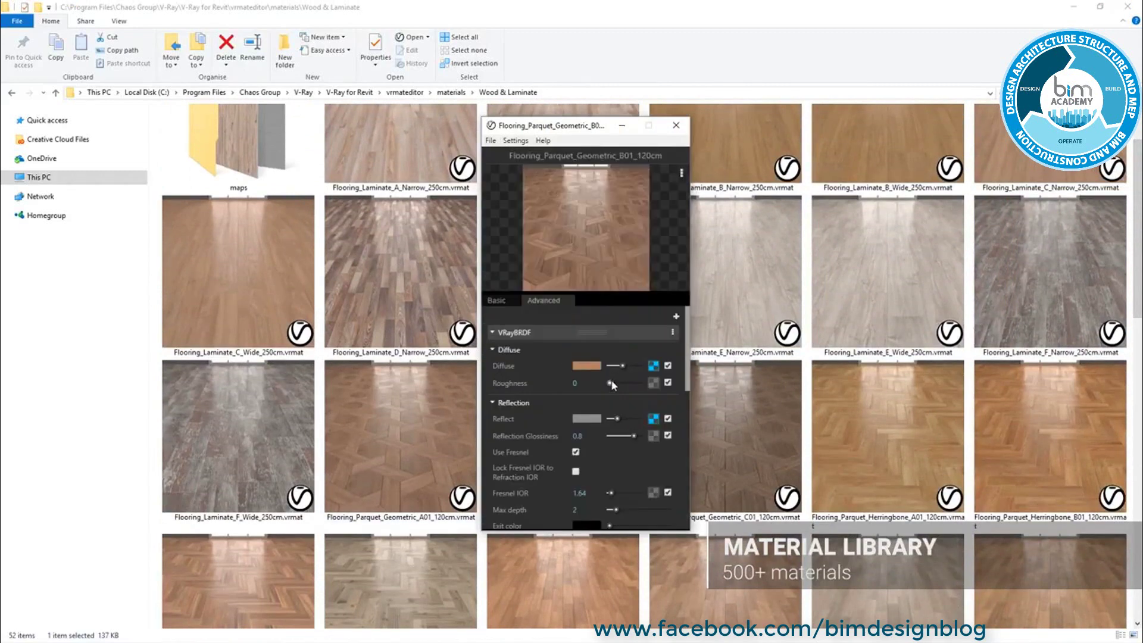
{"action": "left_click_drag", "start_coordinate": [635, 438], "coordinate": [646, 434]}
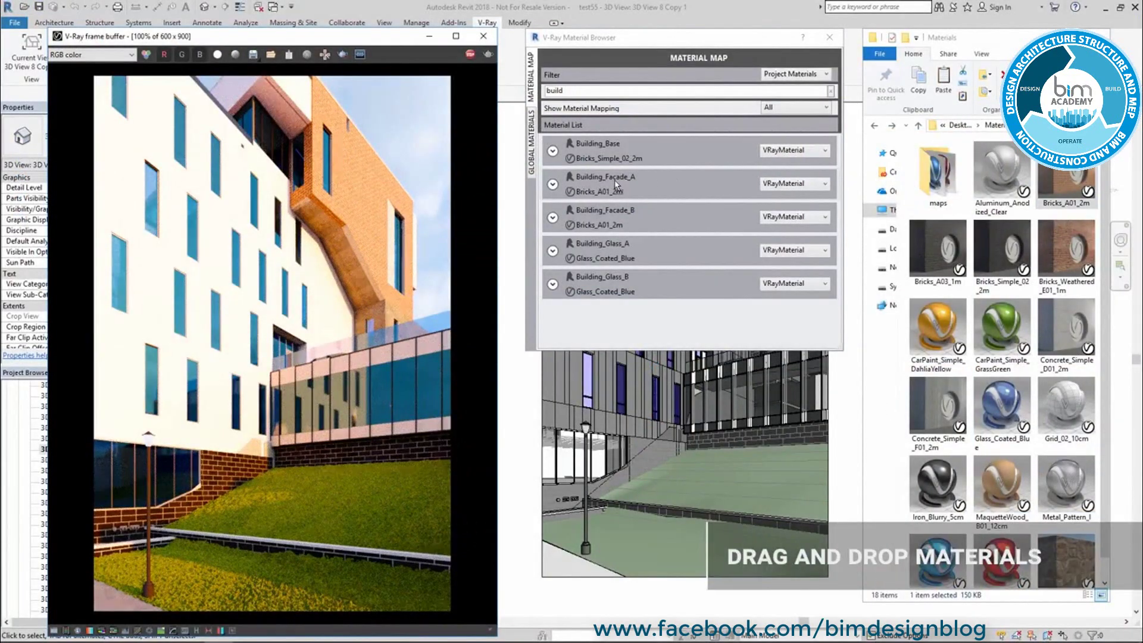
Step: Set the sample size width and height of the Building_Facade_A brick material to 2 m each
{"action": "left_click", "coordinate": [553, 185]}
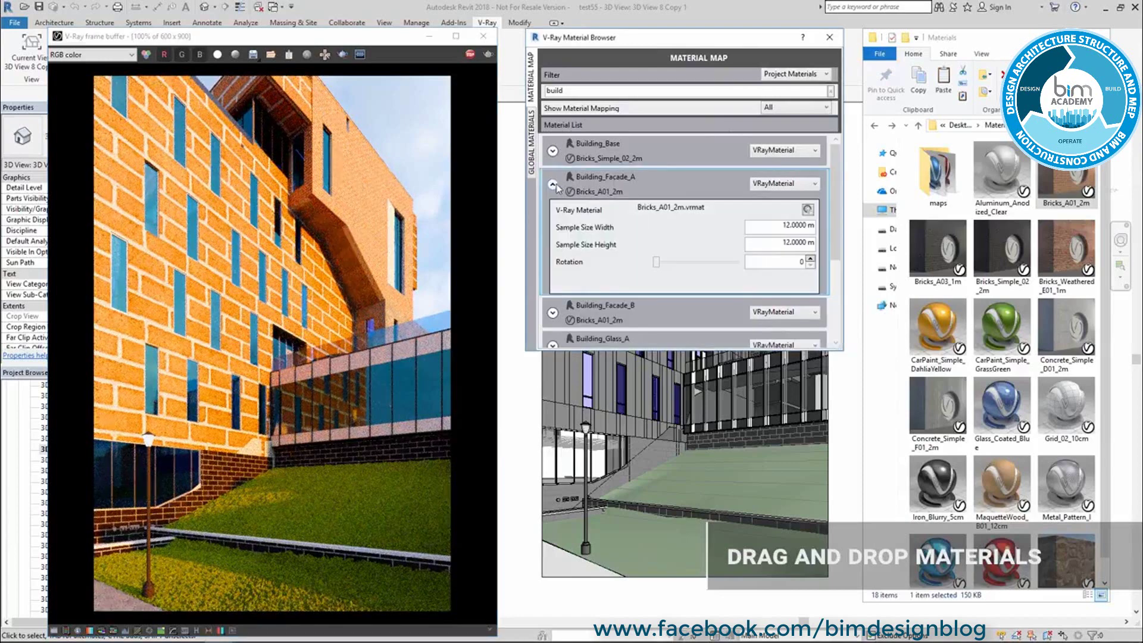
{"action": "key", "text": "shift+End"}
{"action": "type", "text": "2"}
{"action": "key", "text": "Tab"}
{"action": "type", "text": "2"}
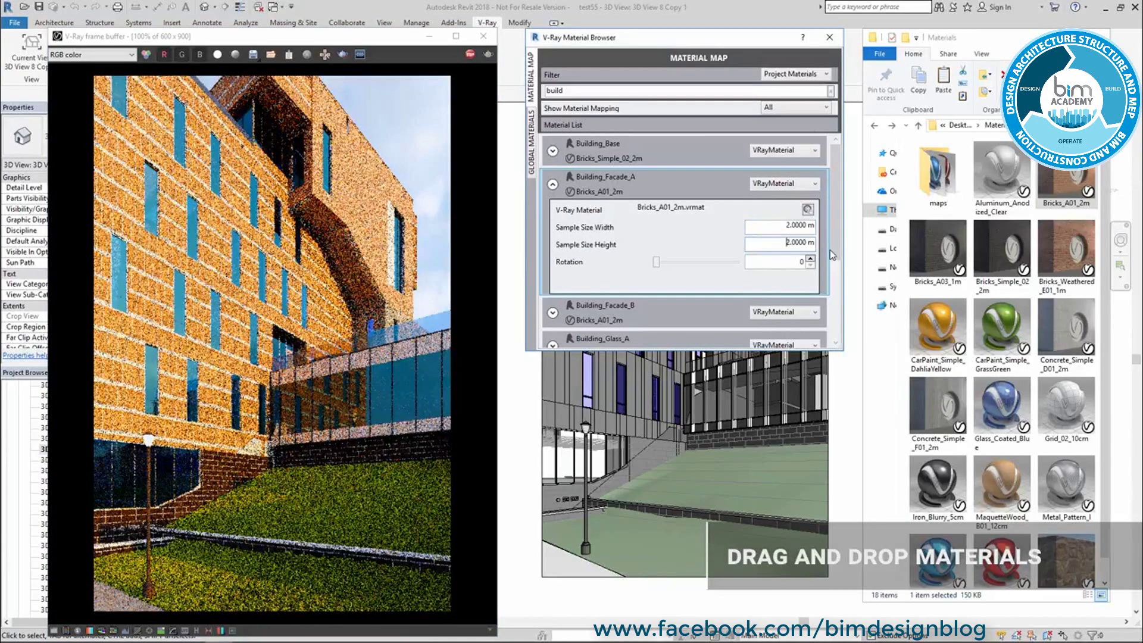
Step: Assign the CarPaint_Simple_GrassGreen material to Building_Facade_A and Aluminum_Anodized_Clear to Building_Facade_B
{"action": "left_click", "coordinate": [1003, 333]}
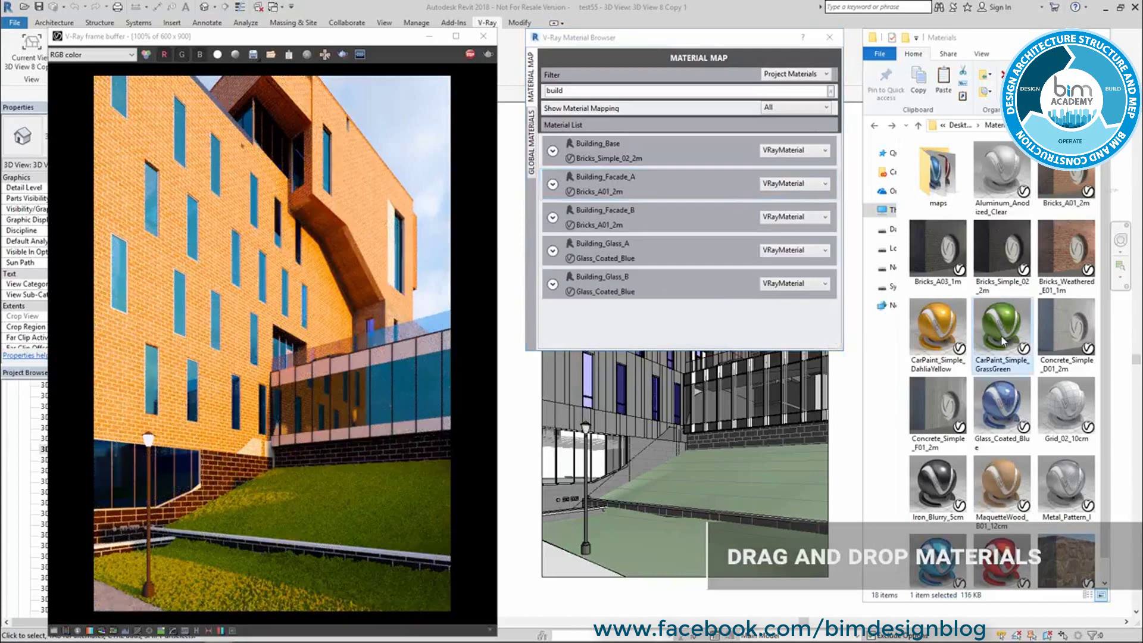
{"action": "left_click_drag", "start_coordinate": [1004, 341], "coordinate": [620, 195]}
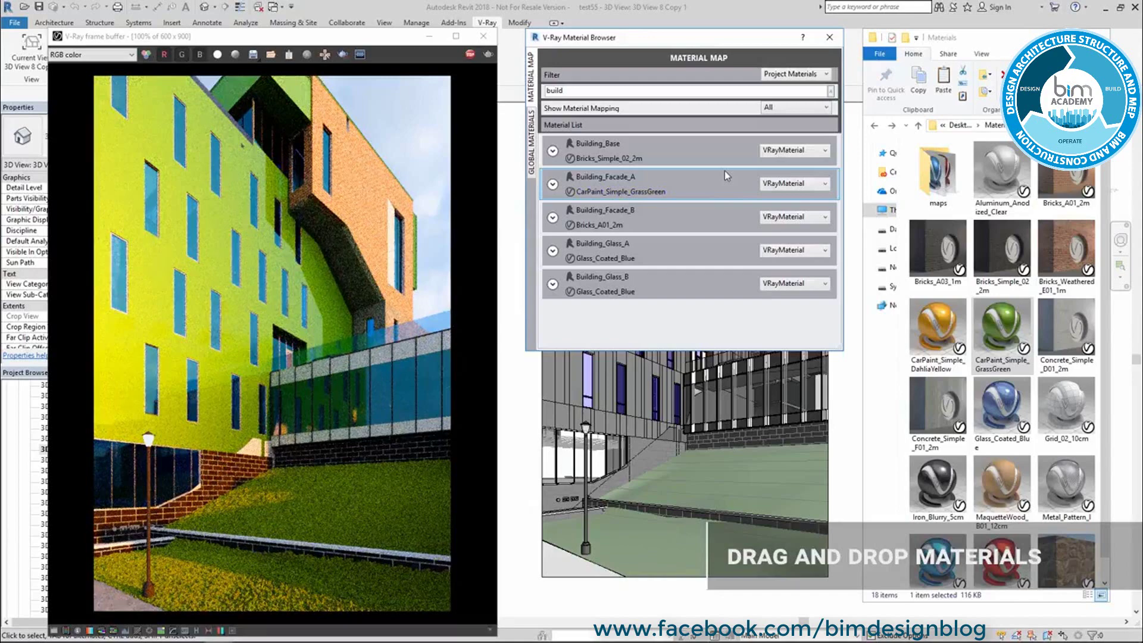
{"action": "left_click_drag", "start_coordinate": [1003, 174], "coordinate": [694, 213]}
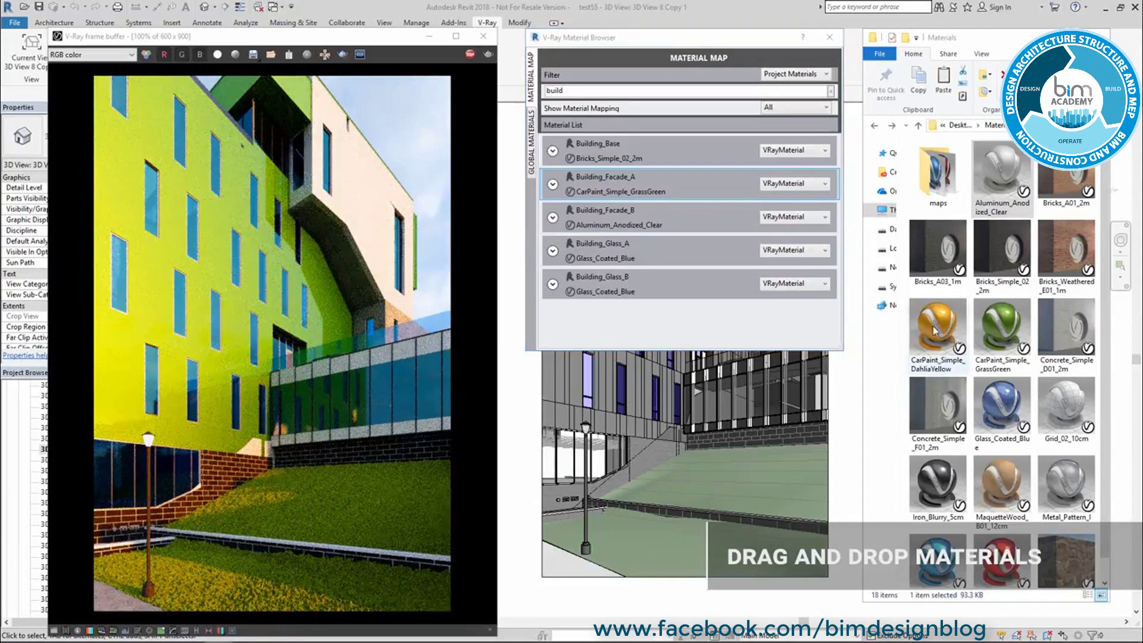
Step: Assign the CarPaint_Simple_DahliaYellow material to Building_Base and the Metal_Pattern material to Building_Facade_A
{"action": "left_click_drag", "start_coordinate": [938, 333], "coordinate": [643, 167]}
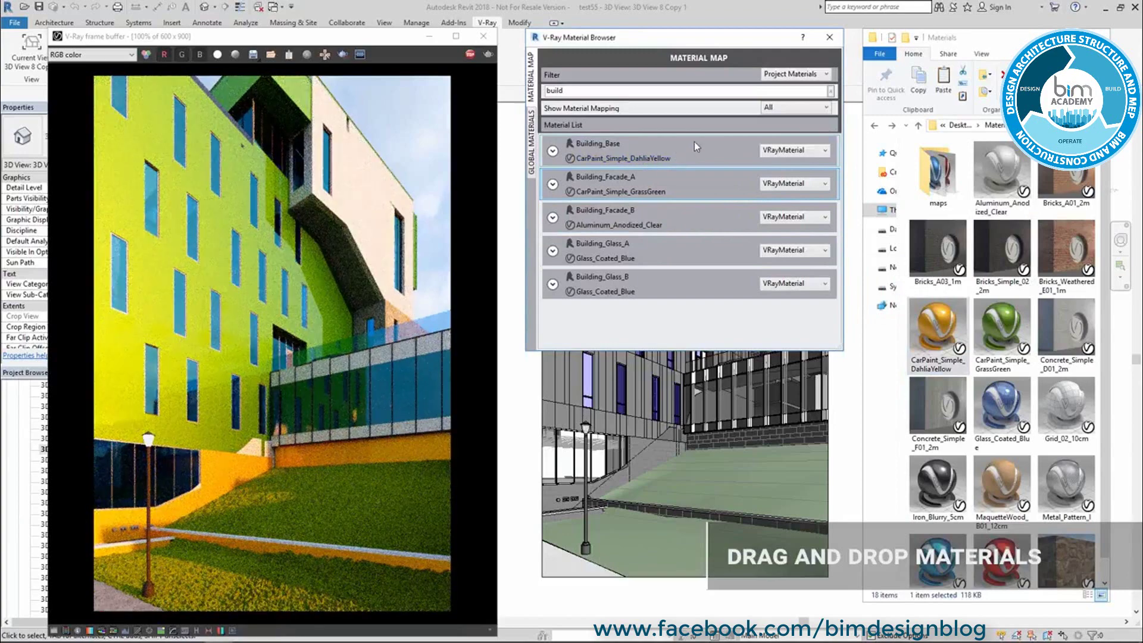
{"action": "left_click_drag", "start_coordinate": [1066, 486], "coordinate": [683, 177]}
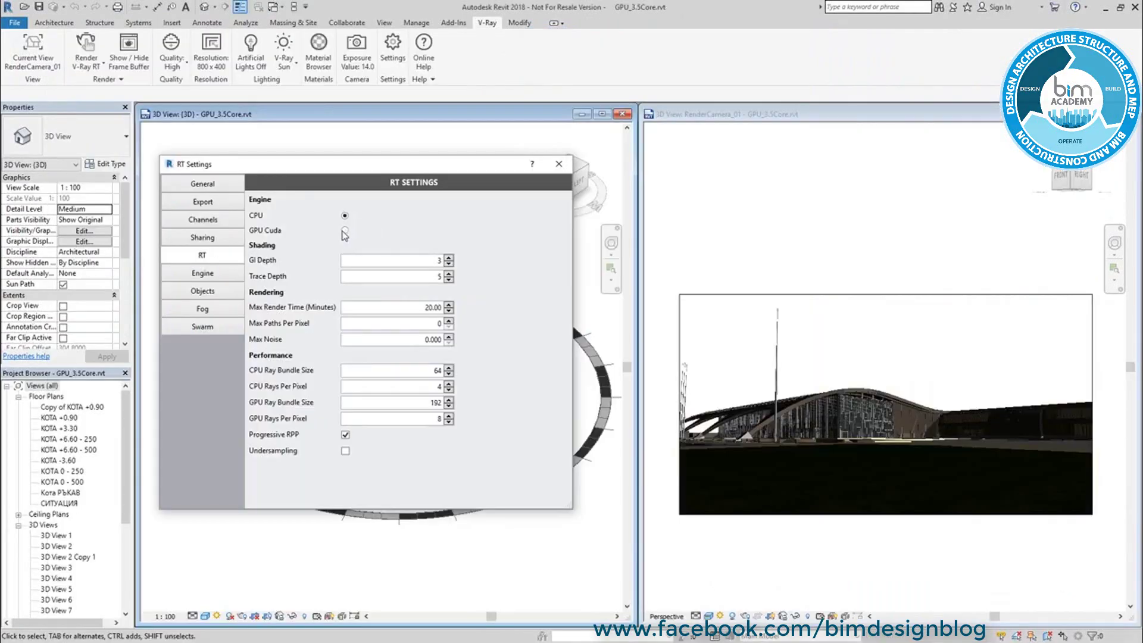
Step: Switch the RT engine to GPU Cuda and set the aerial perspective to 7 m atmospheric height and 80 m view distance
{"action": "left_click", "coordinate": [345, 231]}
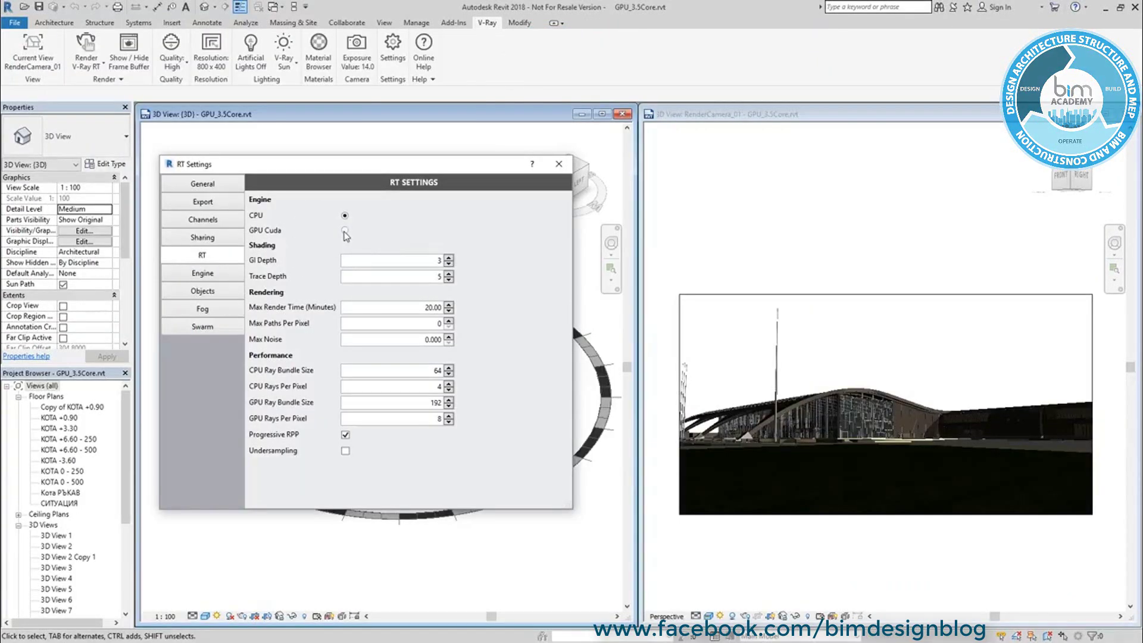
{"action": "left_click", "coordinate": [200, 310]}
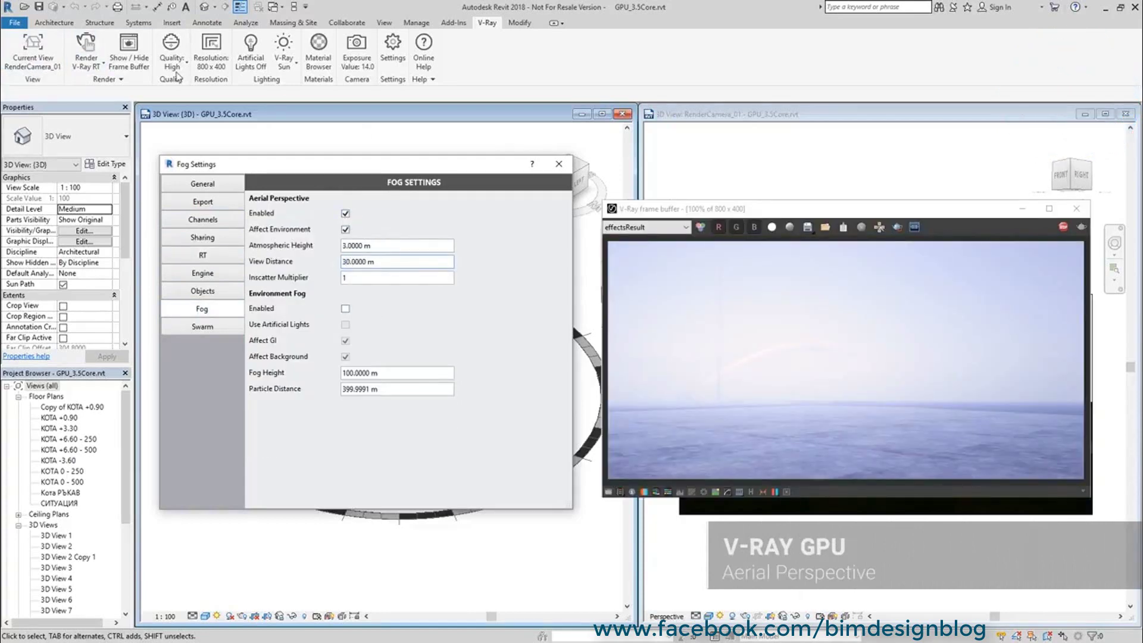
{"action": "type", "text": "3"}
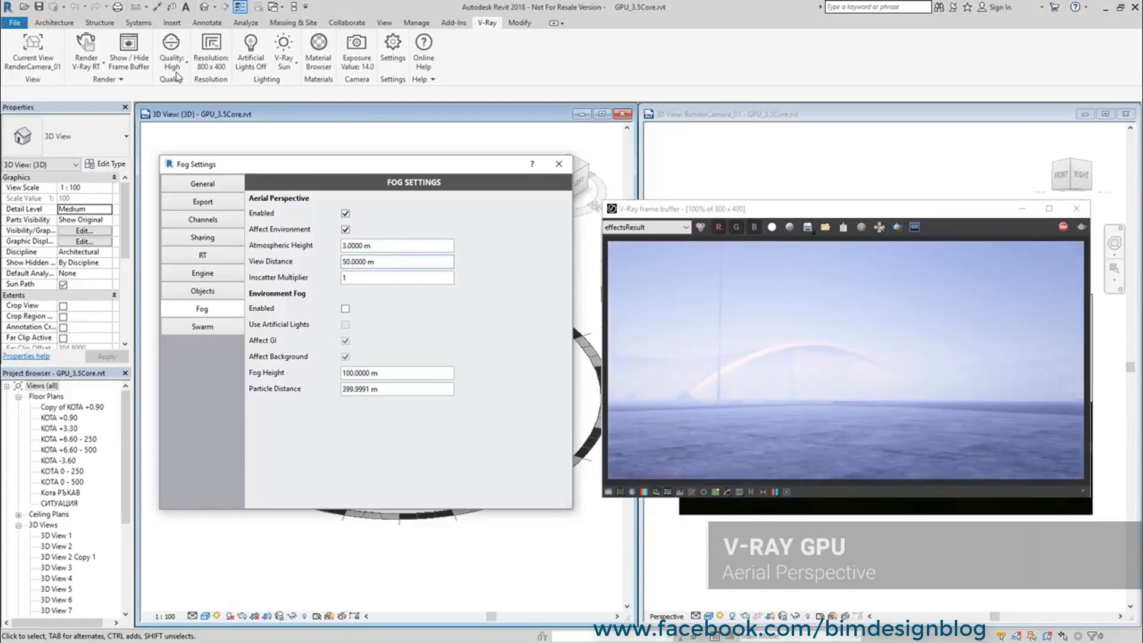
{"action": "double_click", "coordinate": [349, 262]}
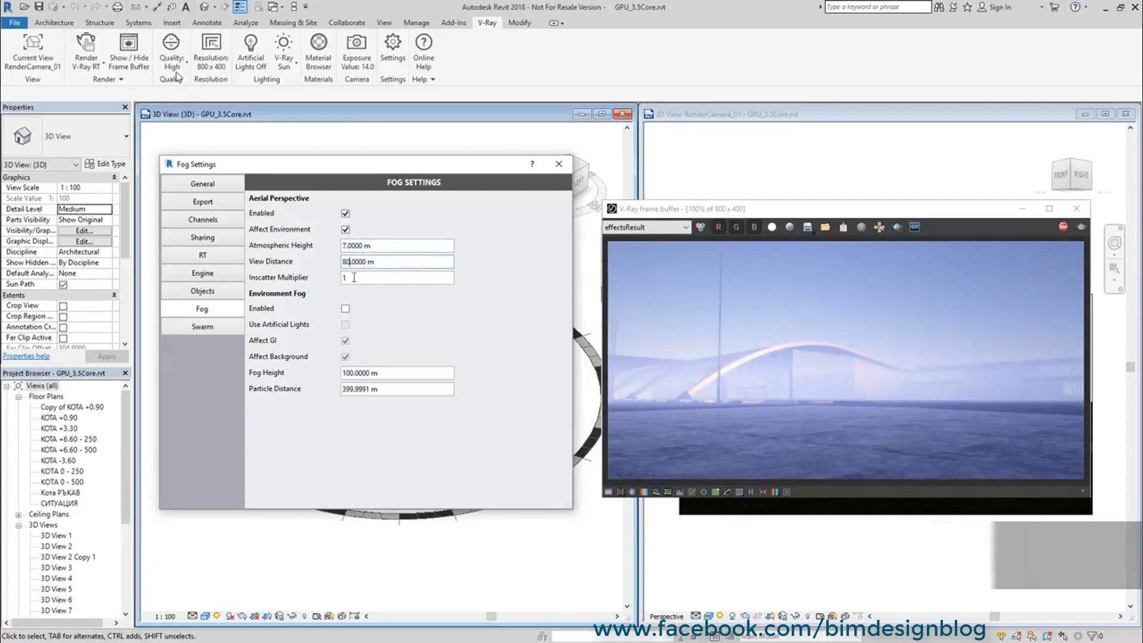
{"action": "double_click", "coordinate": [346, 263]}
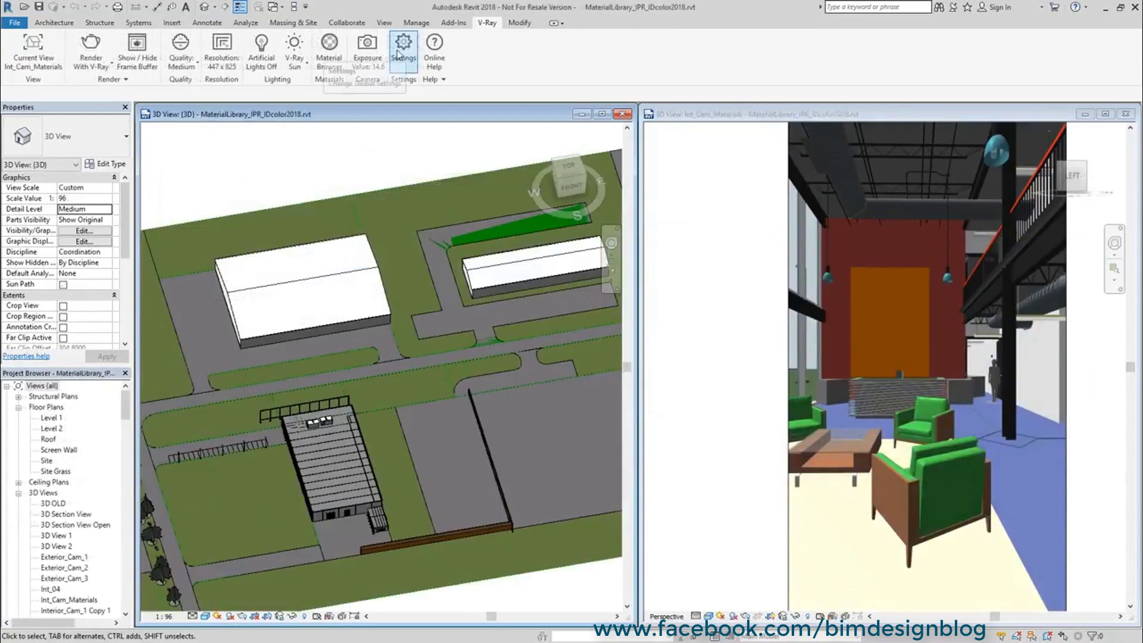
Step: Enable the Material ID render channel in the V-Ray channel settings
{"action": "left_click", "coordinate": [63, 80]}
{"action": "scroll", "coordinate": [160, 111], "scroll_direction": "down", "scroll_amount": 3}
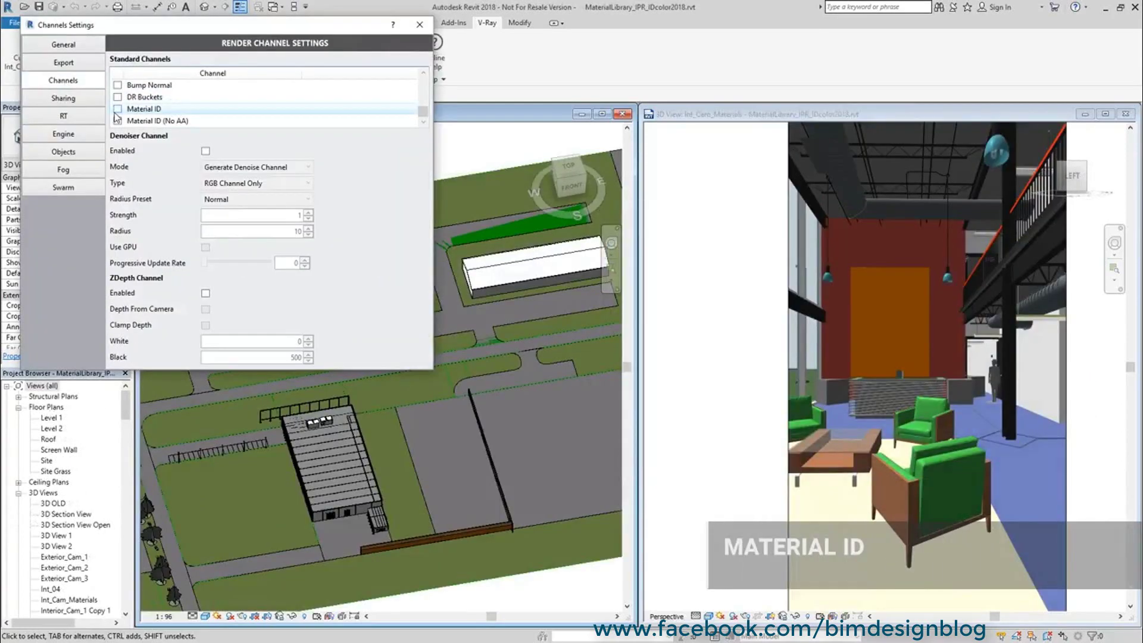
{"action": "left_click", "coordinate": [118, 110]}
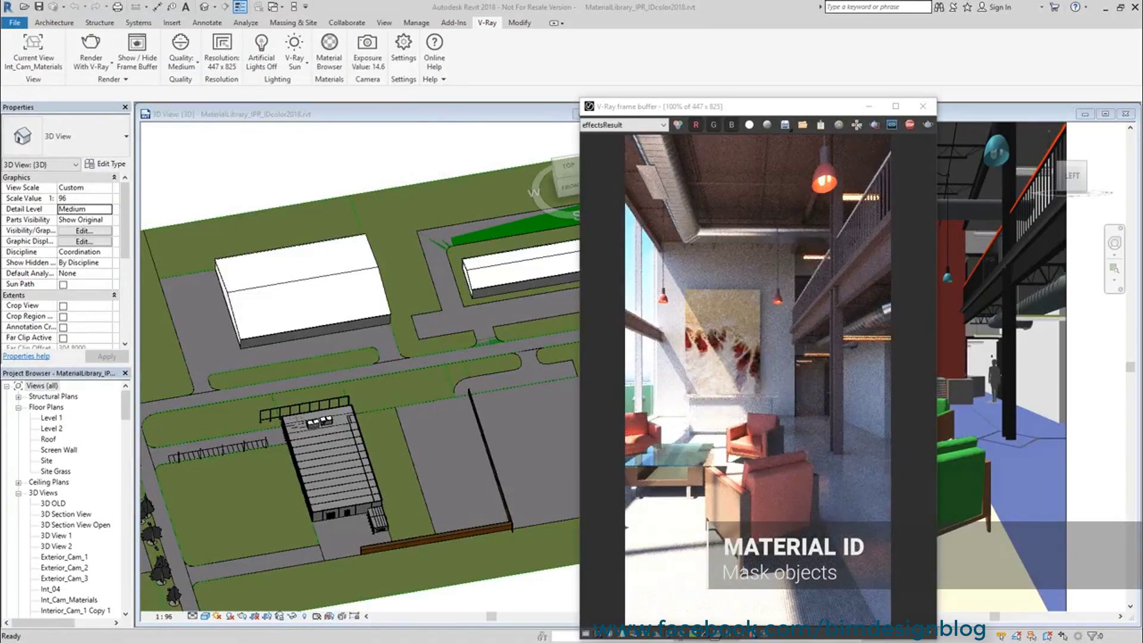
Step: Display the Material ID channel of the interior render and save it as a JPEG image named Material
{"action": "left_click", "coordinate": [622, 124]}
{"action": "left_click", "coordinate": [613, 166]}
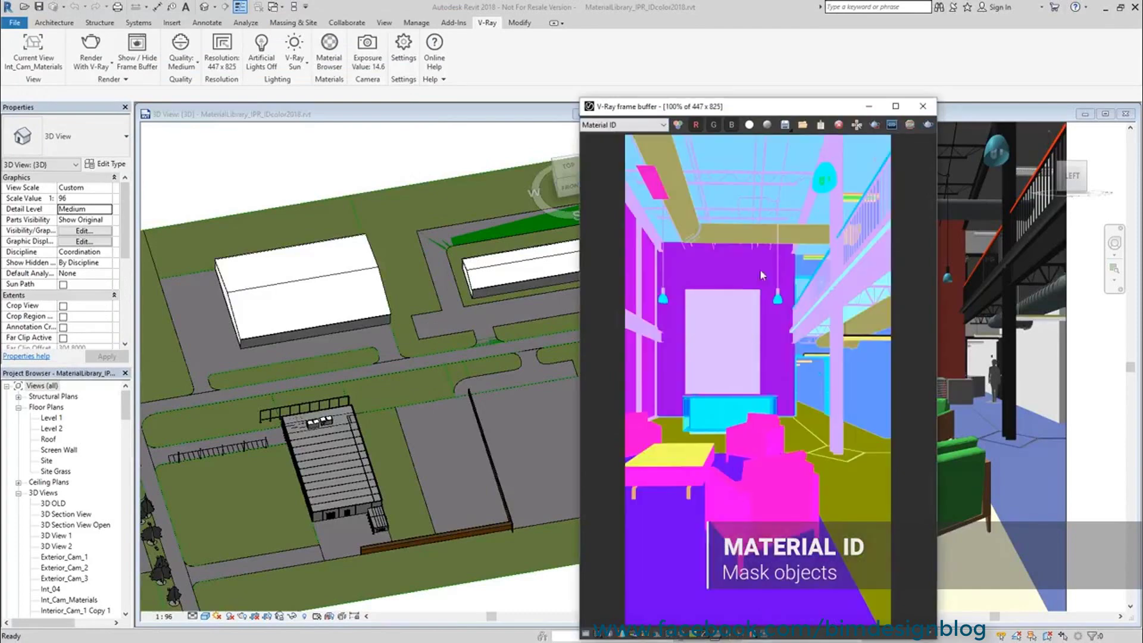
{"action": "left_click", "coordinate": [785, 125]}
{"action": "left_click", "coordinate": [723, 375]}
{"action": "type", "text": "Maser"}
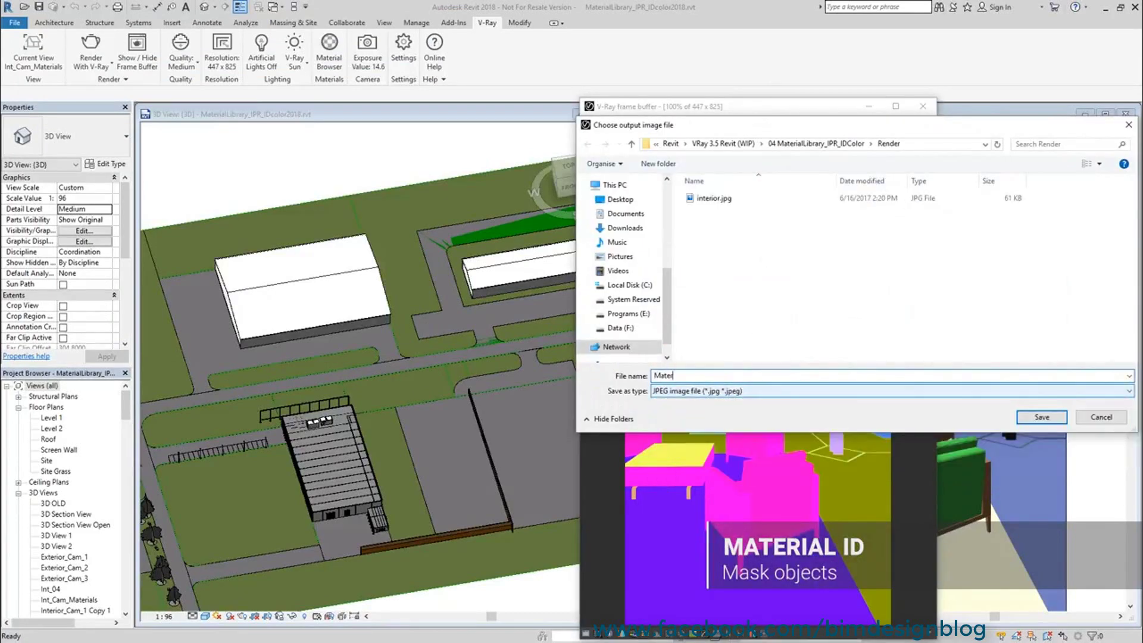
{"action": "type", "text": "ial"}
{"action": "left_click", "coordinate": [1042, 417]}
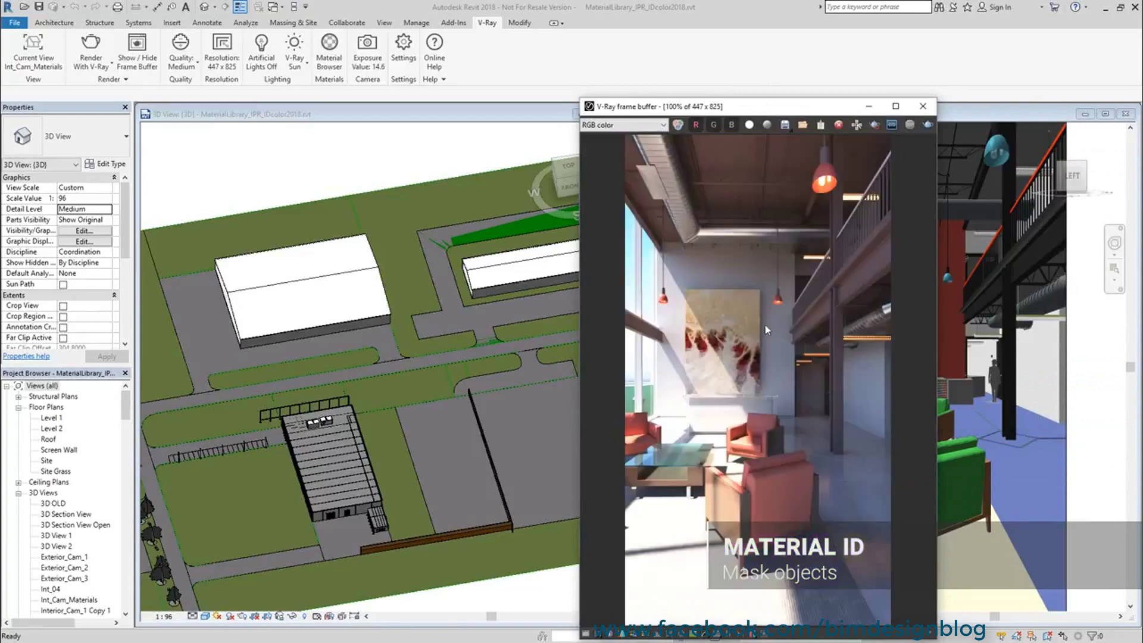
Step: Save the RGB color channel of the interior render as a JPEG image named Color_Interior
{"action": "left_click", "coordinate": [785, 125]}
{"action": "left_click", "coordinate": [774, 452]}
{"action": "left_click", "coordinate": [684, 500]}
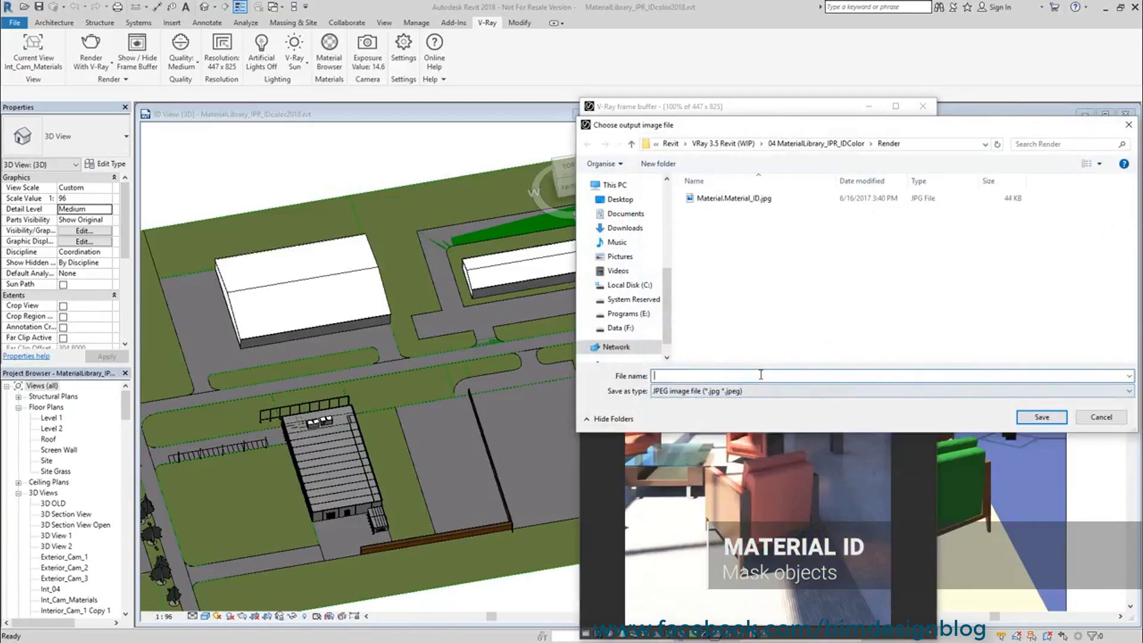
{"action": "type", "text": "Colo"}
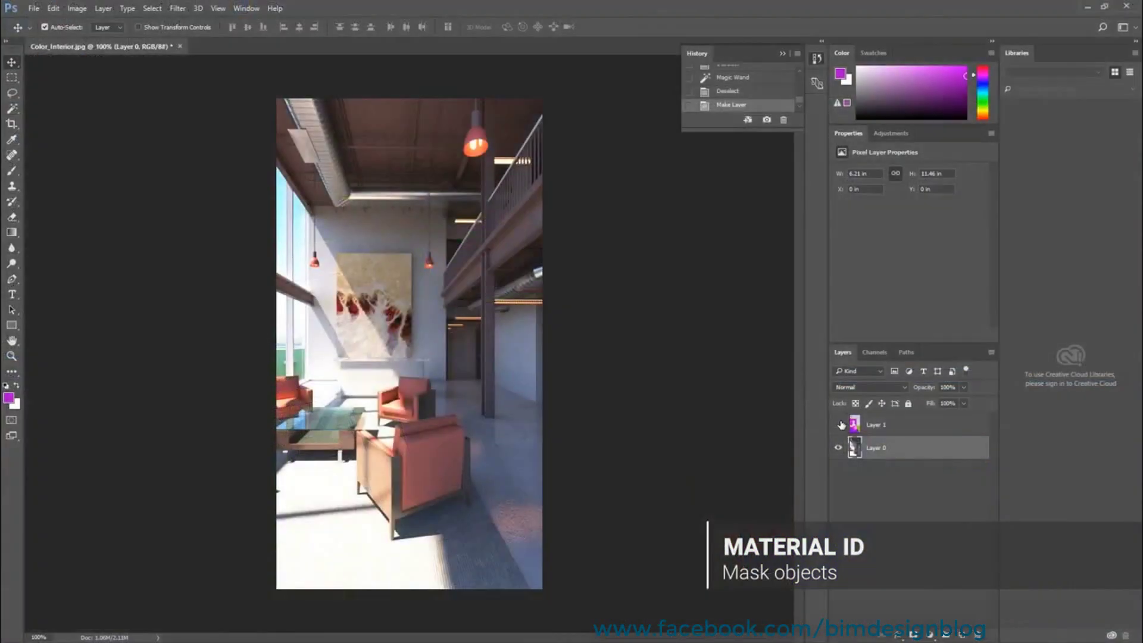
Step: Switch to Photoshop, show Layer 1, and save a Magic Wand selection of its purple wall as an alpha channel
{"action": "left_click", "coordinate": [840, 424]}
{"action": "left_click", "coordinate": [872, 426]}
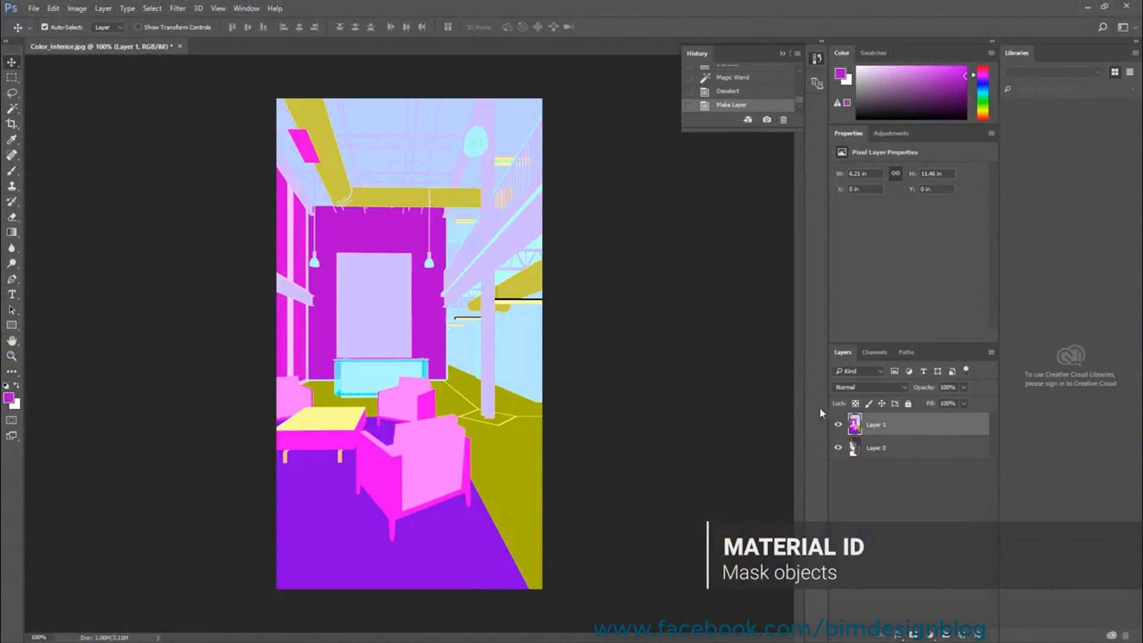
{"action": "left_click", "coordinate": [11, 108]}
{"action": "left_click", "coordinate": [321, 232]}
{"action": "left_click", "coordinate": [876, 352]}
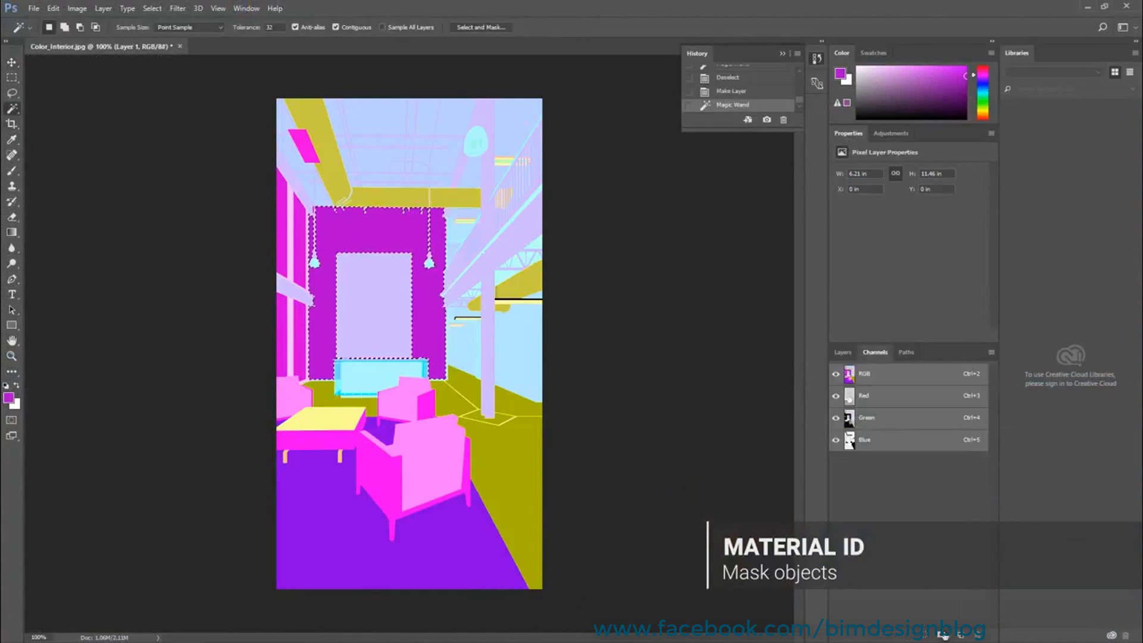
{"action": "key", "text": "ctrl+d"}
Step: Select the dark yellow ceiling ducts on Layer 1 with Color Range by sampling their color
{"action": "left_click", "coordinate": [152, 8]}
{"action": "left_click", "coordinate": [172, 122]}
{"action": "left_click", "coordinate": [337, 161]}
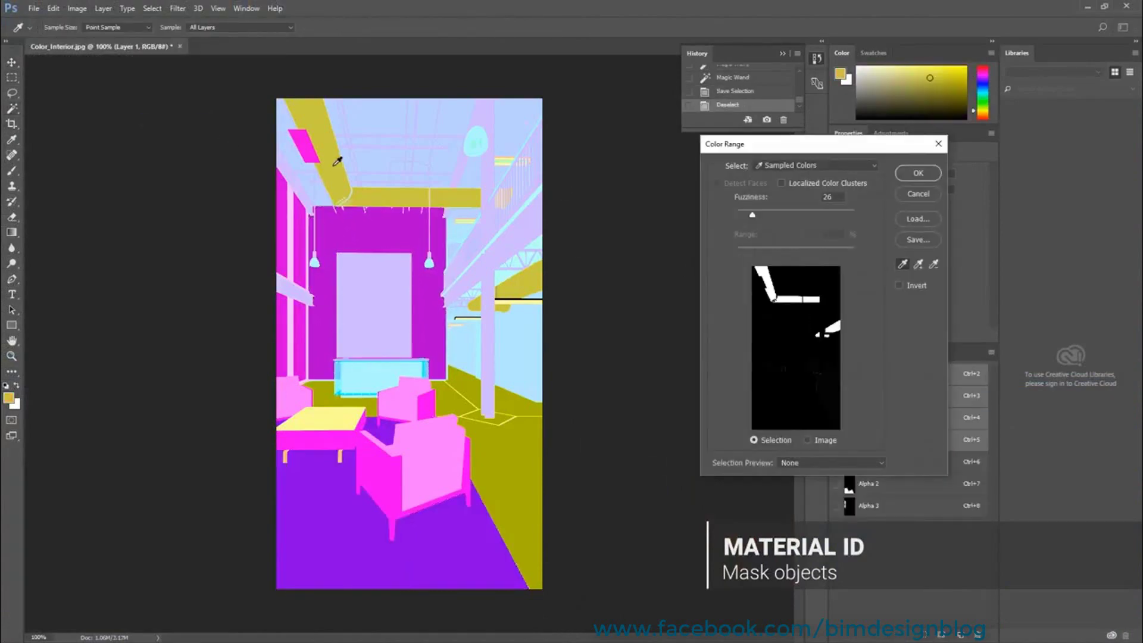
{"action": "left_click", "coordinate": [919, 173]}
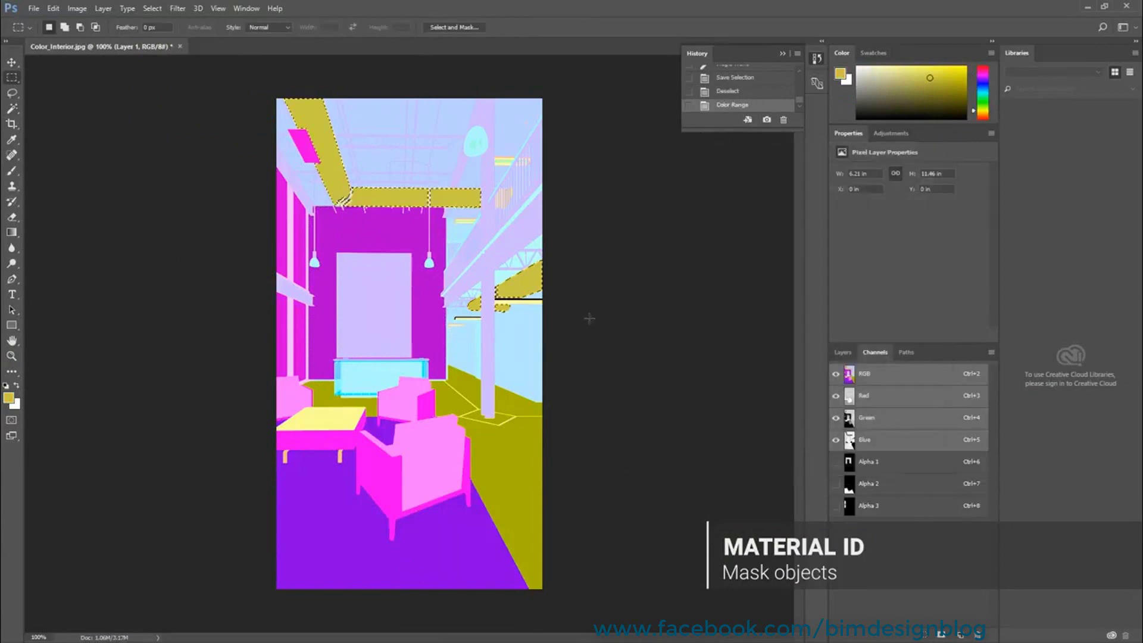
Step: View the saved alpha channel masks one after another, including Alpha 5, Alpha 6, Alpha 7 and Alpha 1
{"action": "left_click", "coordinate": [870, 484]}
{"action": "left_click", "coordinate": [870, 506]}
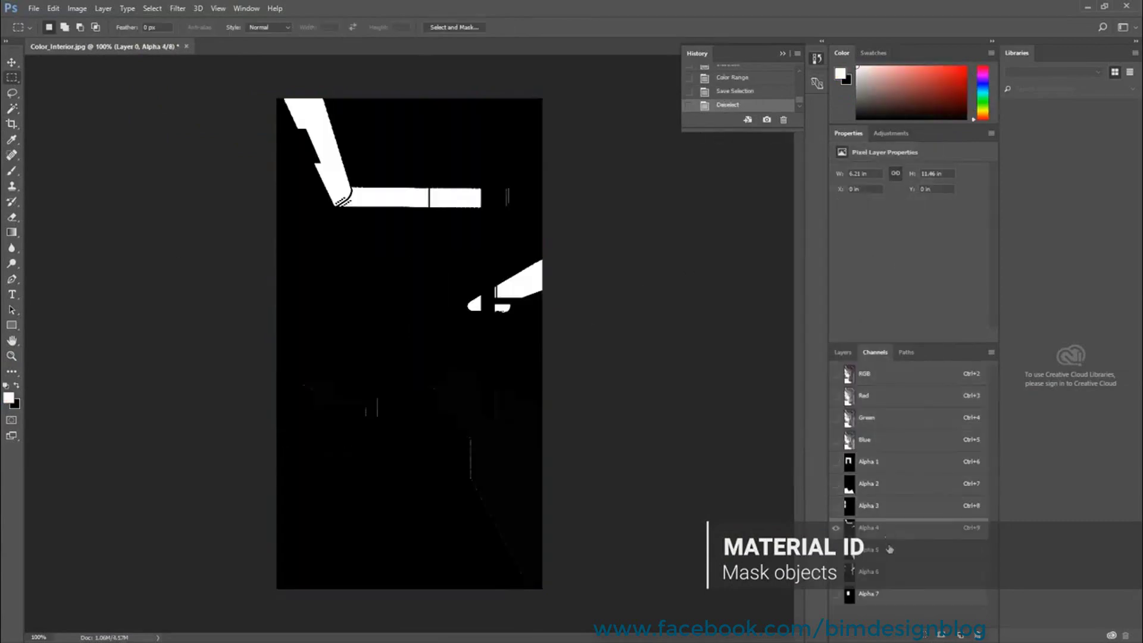
{"action": "left_click", "coordinate": [891, 550]}
{"action": "left_click", "coordinate": [893, 572]}
{"action": "left_click", "coordinate": [888, 596]}
{"action": "left_click", "coordinate": [884, 463]}
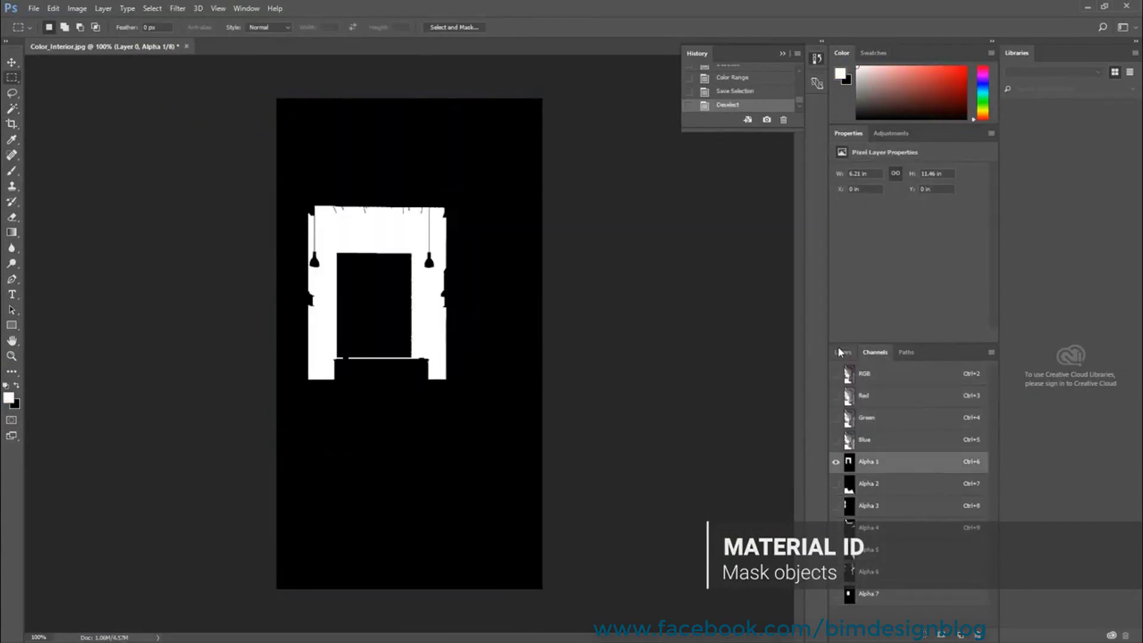
Step: Colorize the back wall blue with a Hue/Saturation adjustment layer masked by the Alpha 1 selection
{"action": "left_click", "coordinate": [849, 462], "text": "ctrl"}
{"action": "left_click", "coordinate": [842, 352]}
{"action": "left_click", "coordinate": [945, 636]}
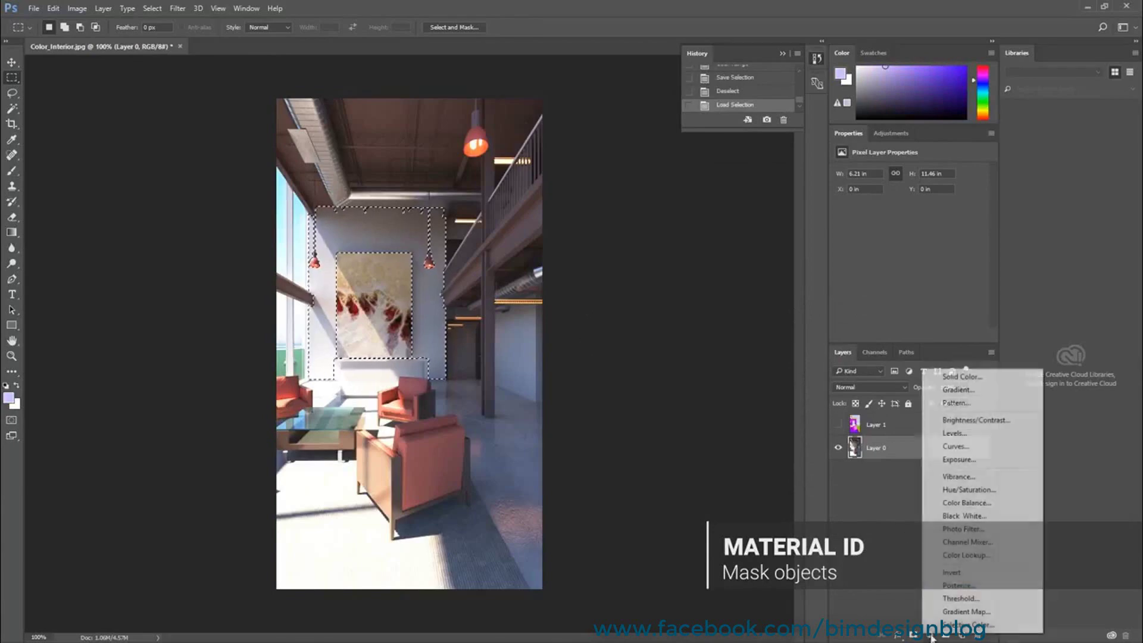
{"action": "left_click", "coordinate": [969, 489]}
{"action": "left_click", "coordinate": [890, 274]}
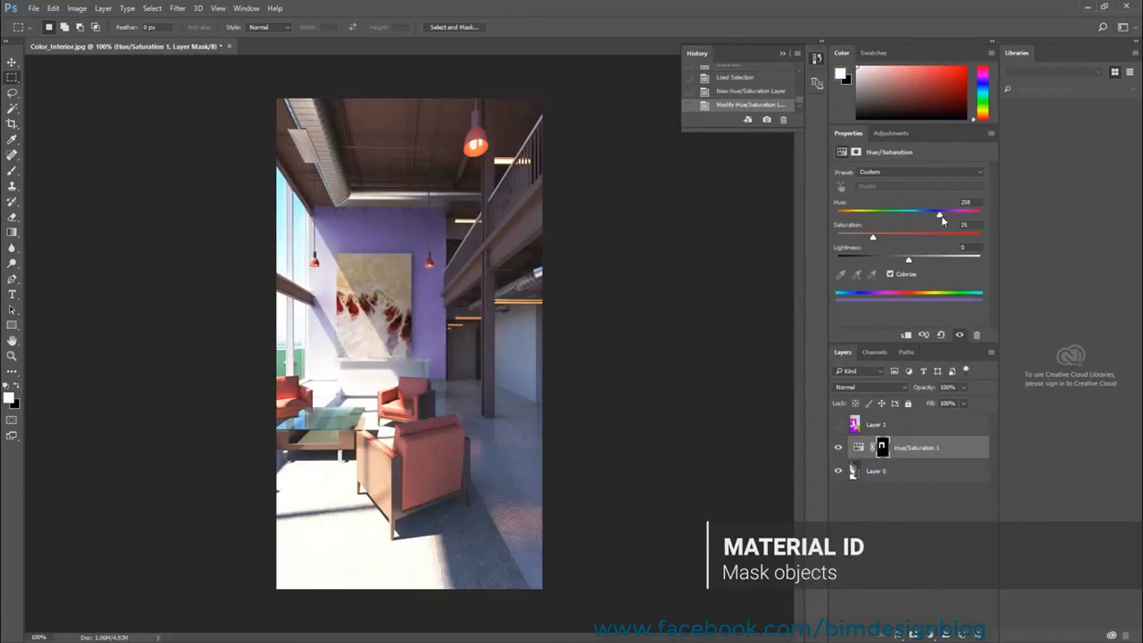
{"action": "mouse_move", "coordinate": [946, 213]}
{"action": "left_mouse_down"}
{"action": "mouse_move", "coordinate": [892, 214]}
{"action": "mouse_move", "coordinate": [935, 214]}
{"action": "left_mouse_up"}
Step: Darken the rug with a masked Brightness/Contrast layer at brightness -74, and shift the concrete floor's Color Balance midtones toward blue
{"action": "left_click", "coordinate": [876, 352]}
{"action": "left_click", "coordinate": [866, 505]}
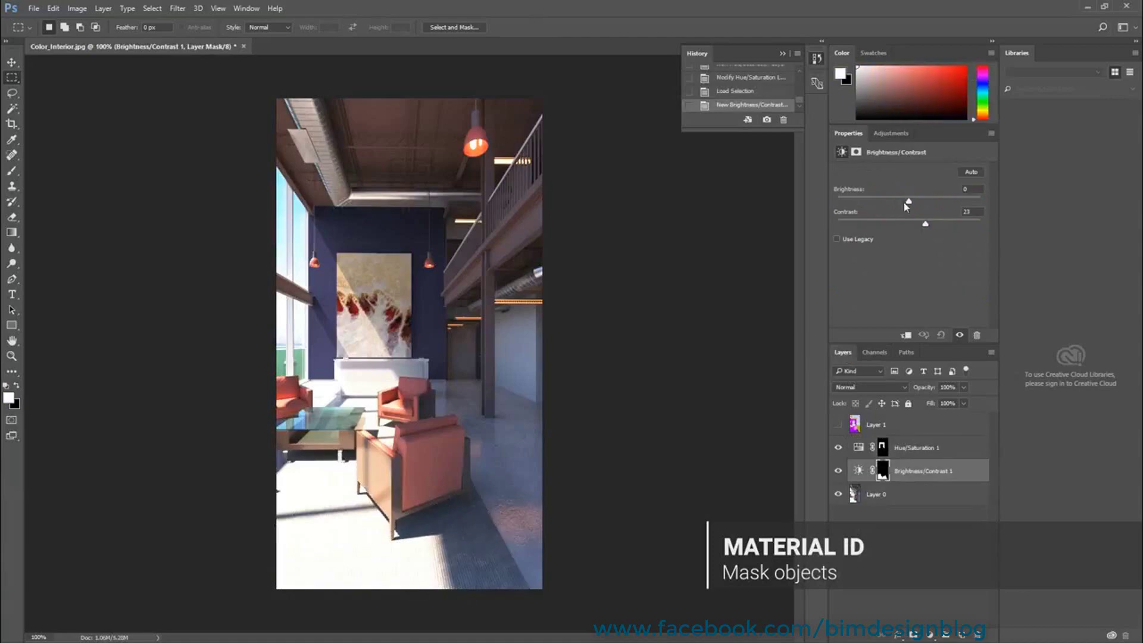
{"action": "left_click_drag", "start_coordinate": [899, 201], "coordinate": [874, 208]}
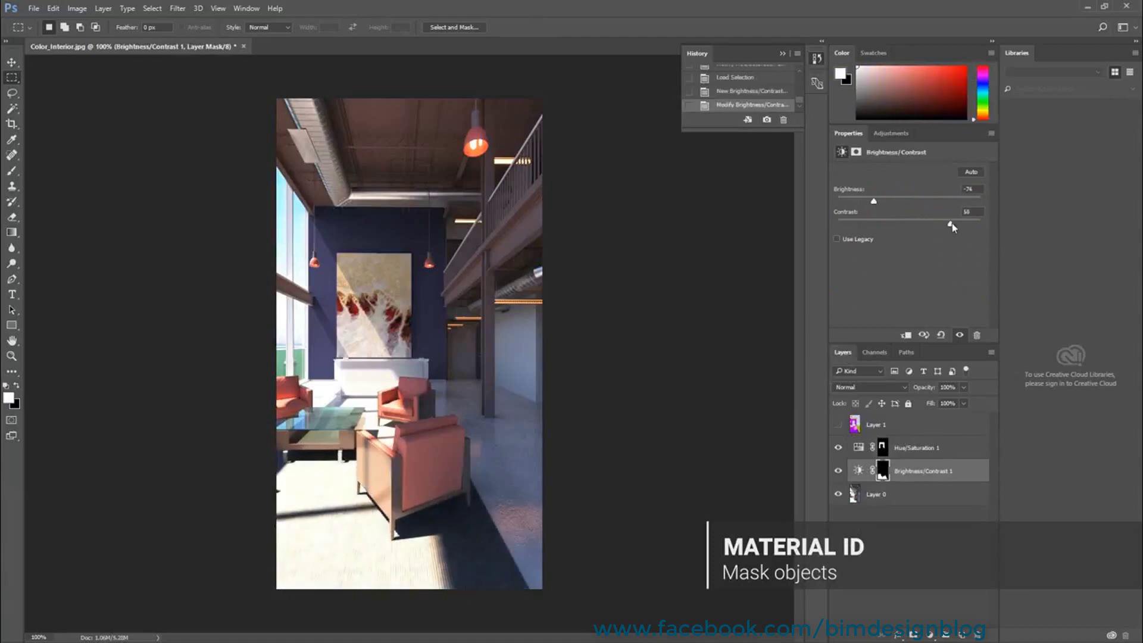
{"action": "left_click_drag", "start_coordinate": [951, 224], "coordinate": [909, 224]}
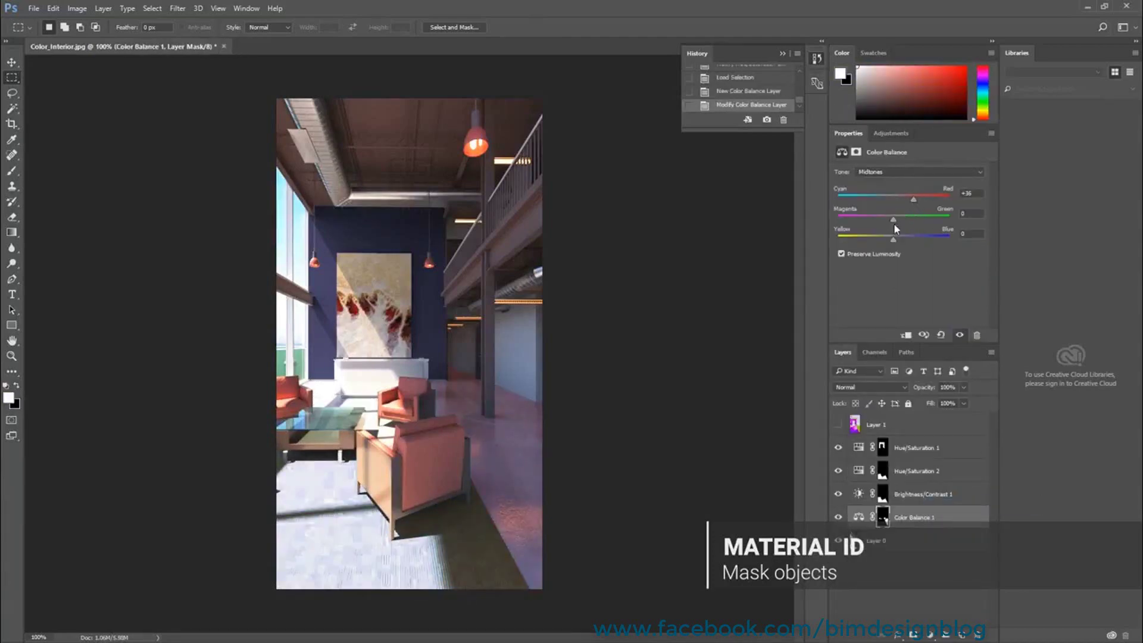
{"action": "left_click_drag", "start_coordinate": [875, 241], "coordinate": [913, 240]}
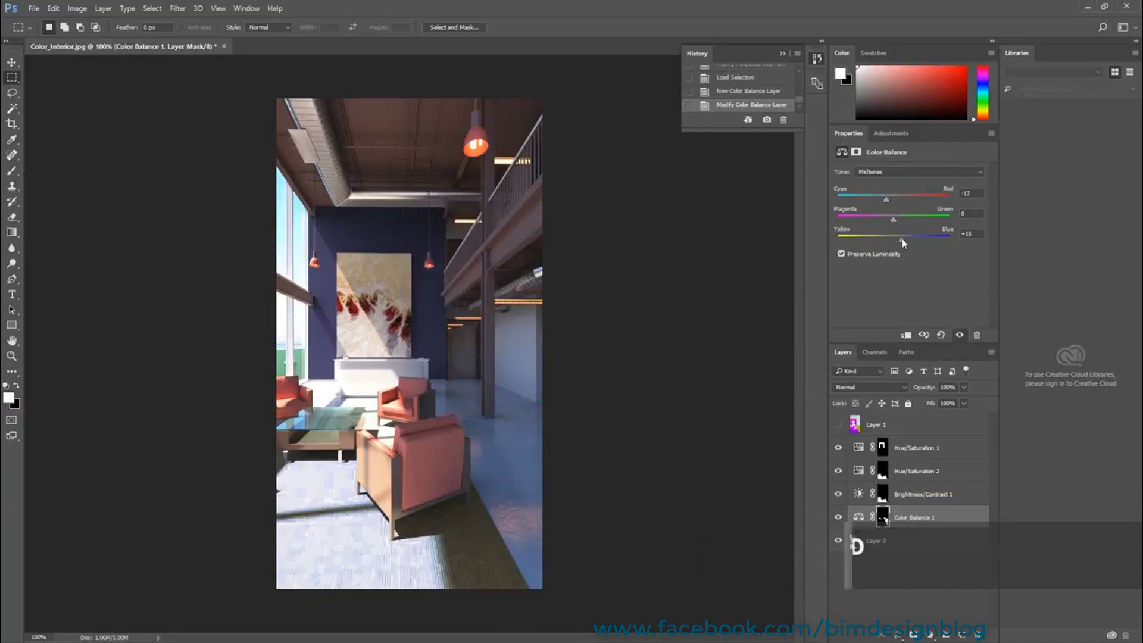
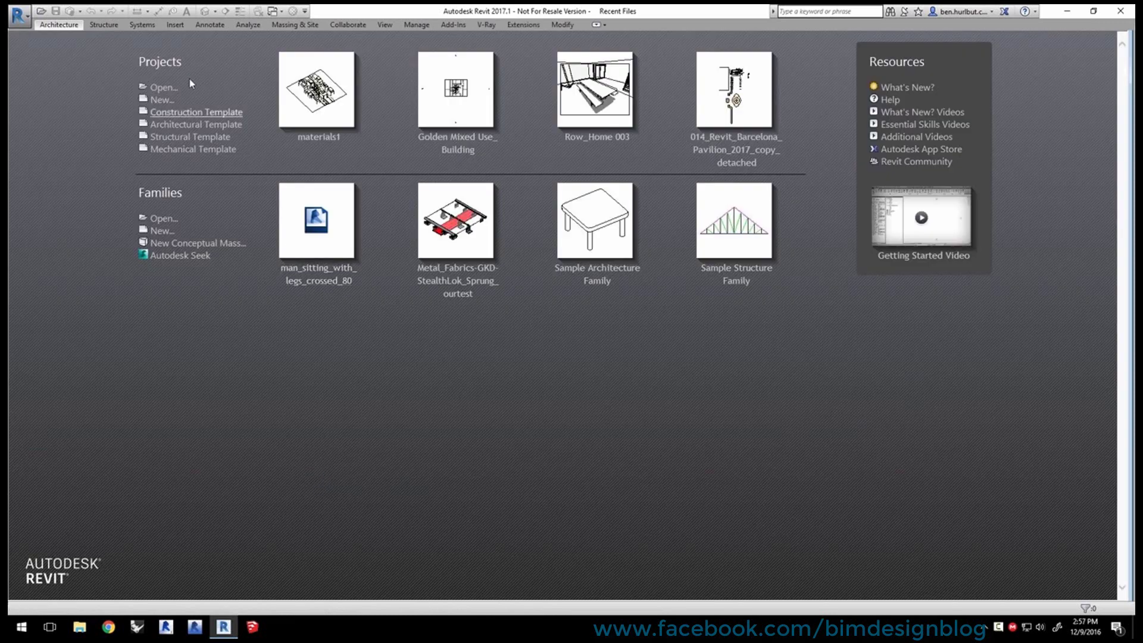
Step: In Revit, open the project materials1.rvt and make Render 1 the current view for V-Ray
{"action": "left_click", "coordinate": [163, 87]}
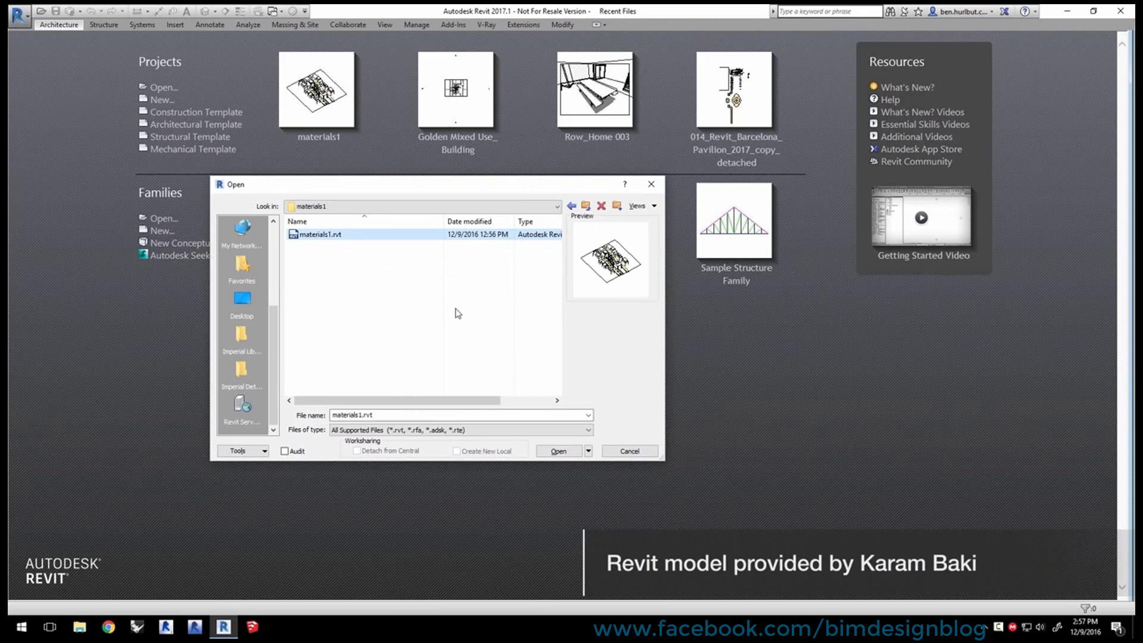
{"action": "left_click", "coordinate": [556, 450]}
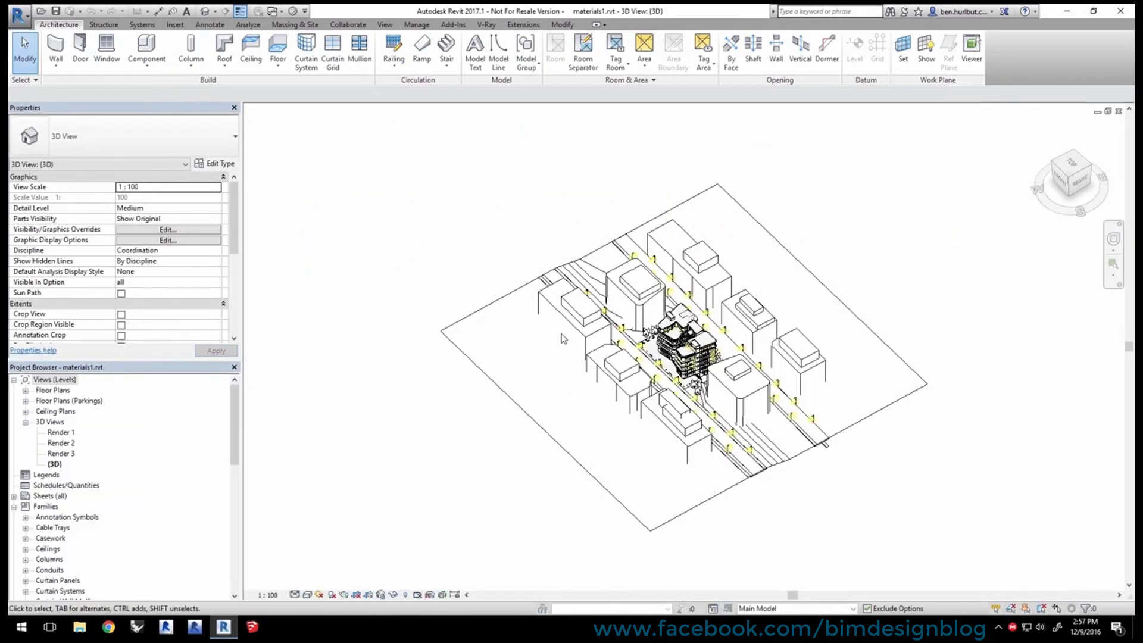
{"action": "left_click", "coordinate": [486, 25]}
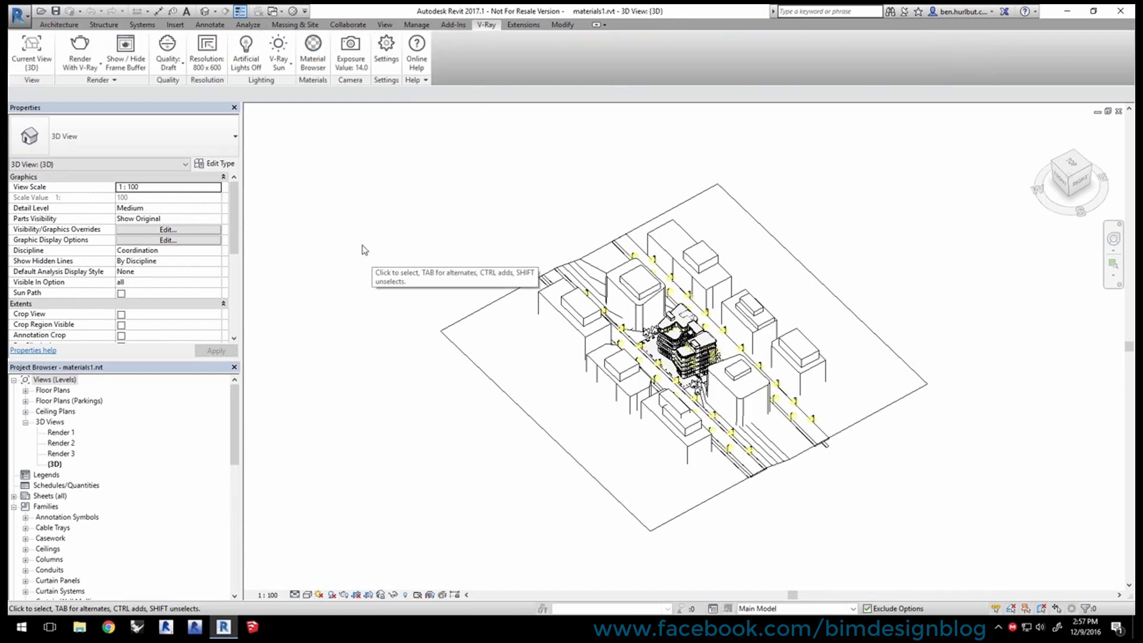
{"action": "left_click", "coordinate": [31, 62]}
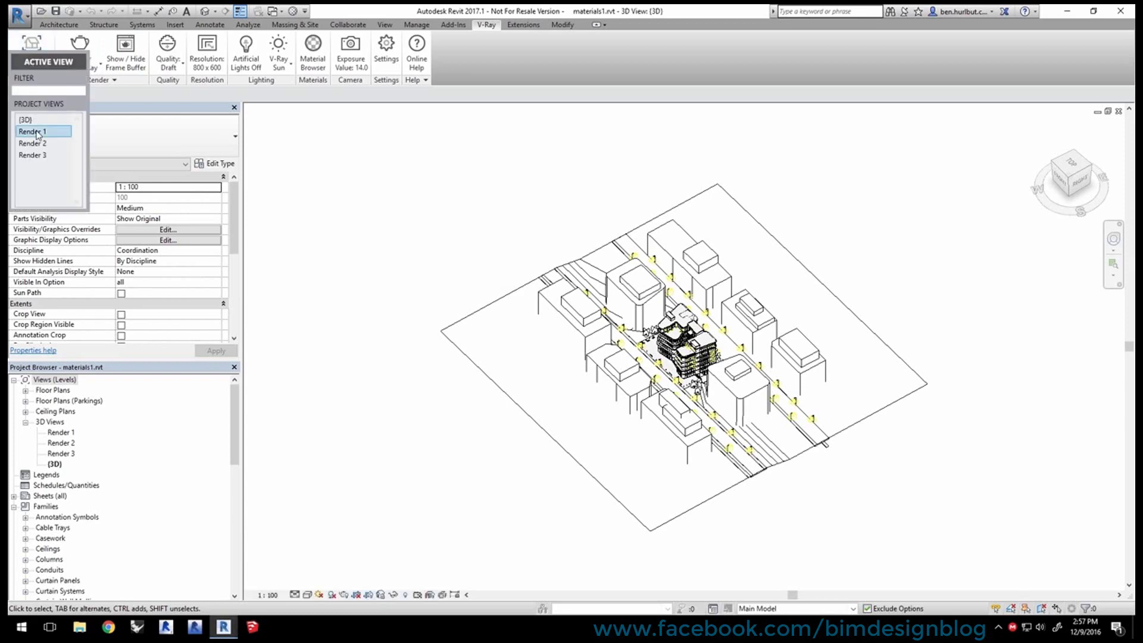
{"action": "left_click", "coordinate": [37, 132]}
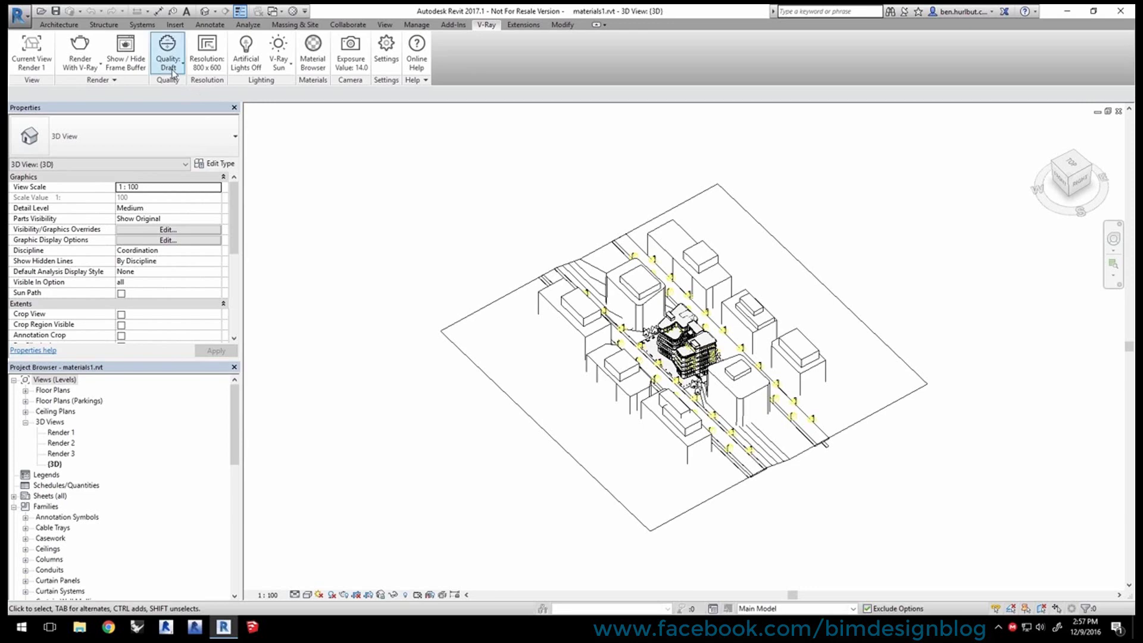
Step: Base the V-Ray render resolution on the crop region, using Printer sizing and a DPI picked from the presets
{"action": "left_click", "coordinate": [206, 60]}
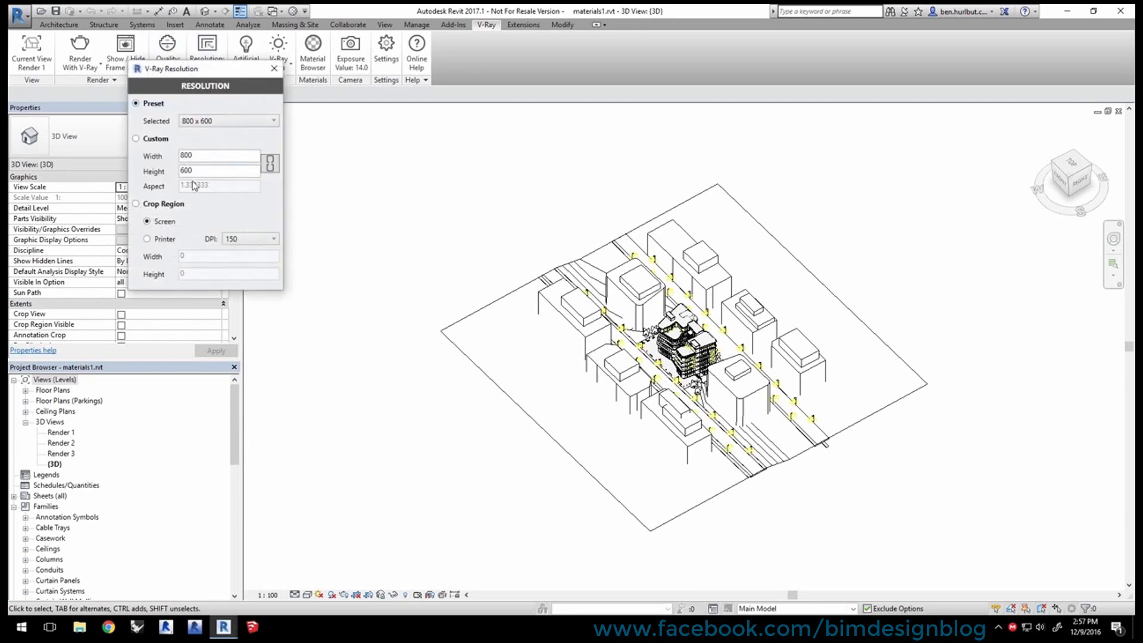
{"action": "left_click", "coordinate": [136, 204]}
{"action": "left_click", "coordinate": [147, 239]}
{"action": "left_click", "coordinate": [235, 239]}
{"action": "left_click", "coordinate": [236, 255]}
{"action": "left_click", "coordinate": [275, 68]}
Step: Render the view with V-Ray and arrange the frame buffer side by side with the Revit window
{"action": "left_click", "coordinate": [84, 50]}
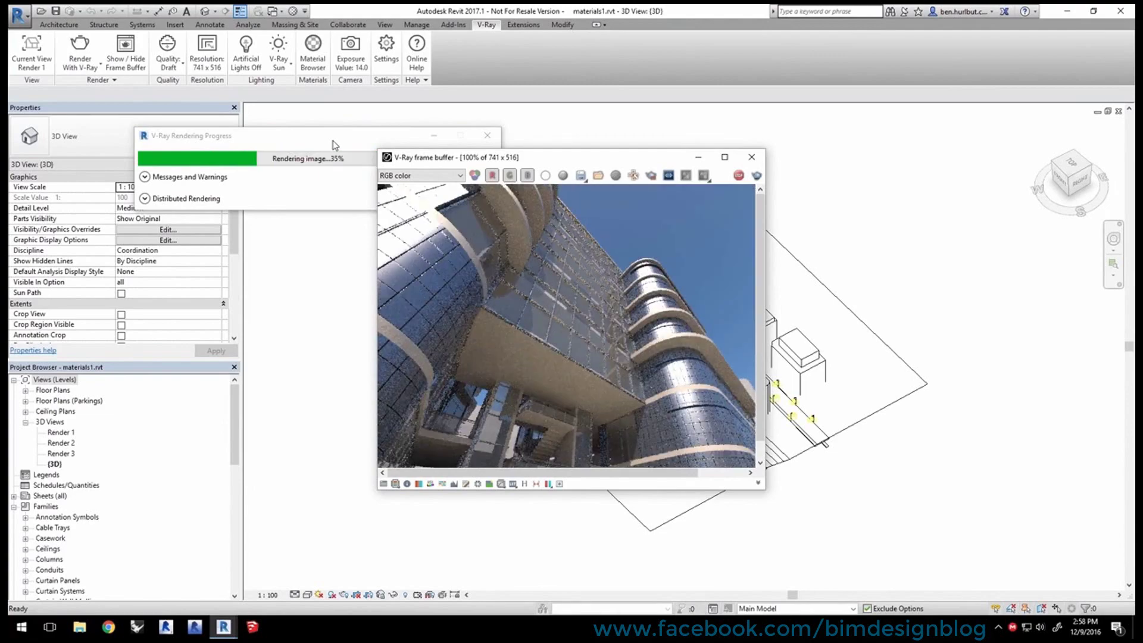
{"action": "left_click_drag", "start_coordinate": [613, 159], "coordinate": [1, 166]}
{"action": "left_click", "coordinate": [685, 176]}
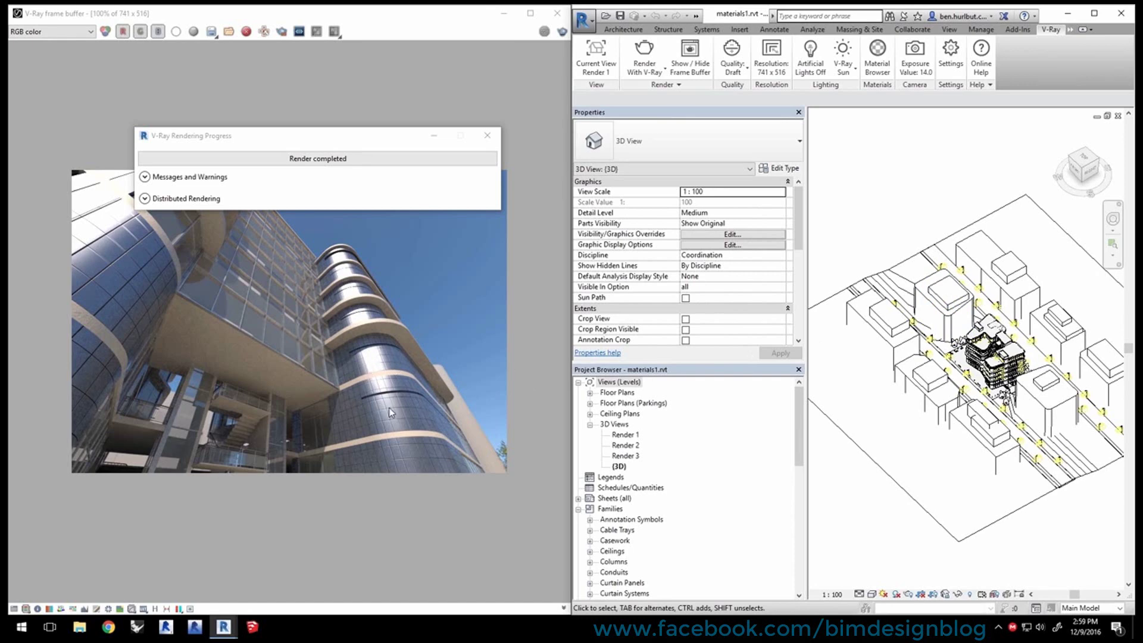
Step: Inspect the layer structure and materials of the wall type used on the building's curved corner
{"action": "scroll", "coordinate": [1003, 366], "scroll_direction": "up", "scroll_amount": 5}
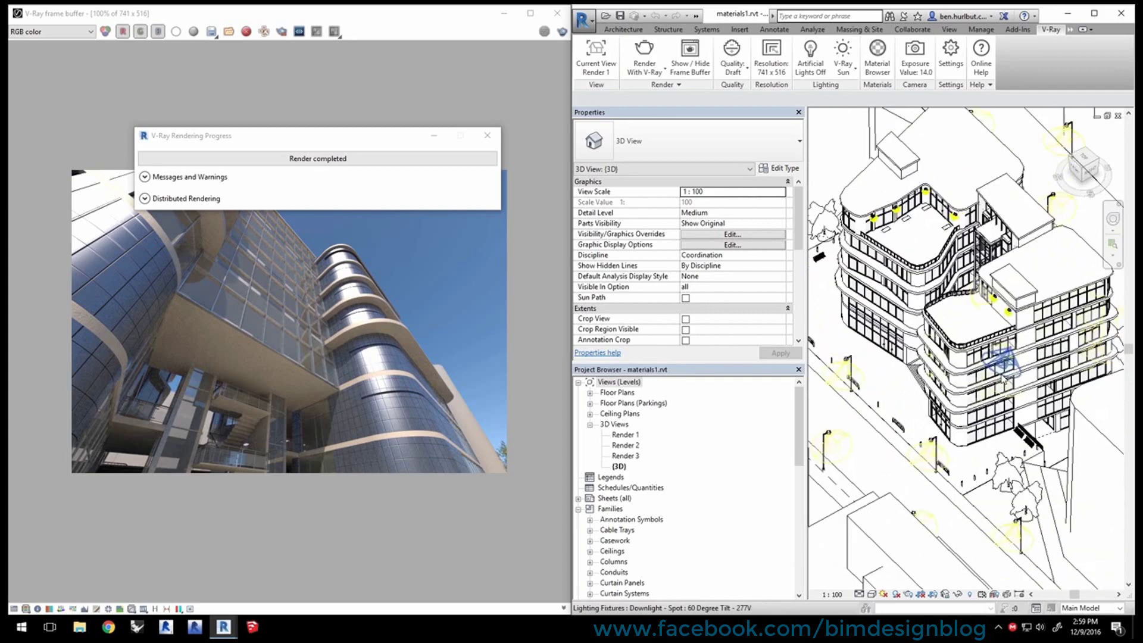
{"action": "left_click", "coordinate": [960, 370]}
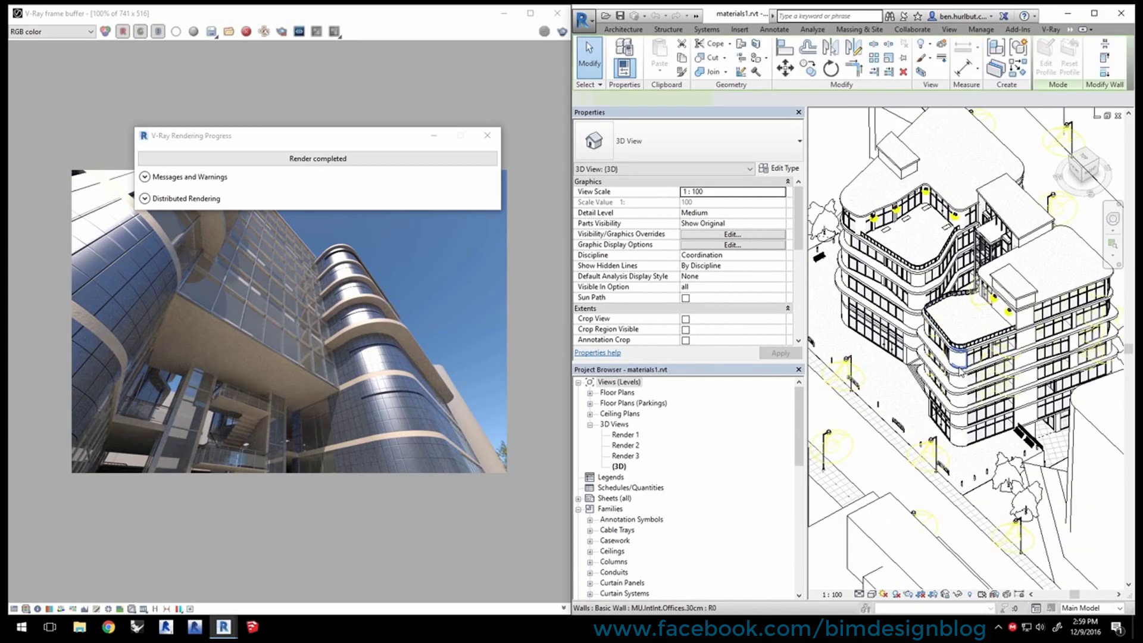
{"action": "left_click", "coordinate": [773, 170]}
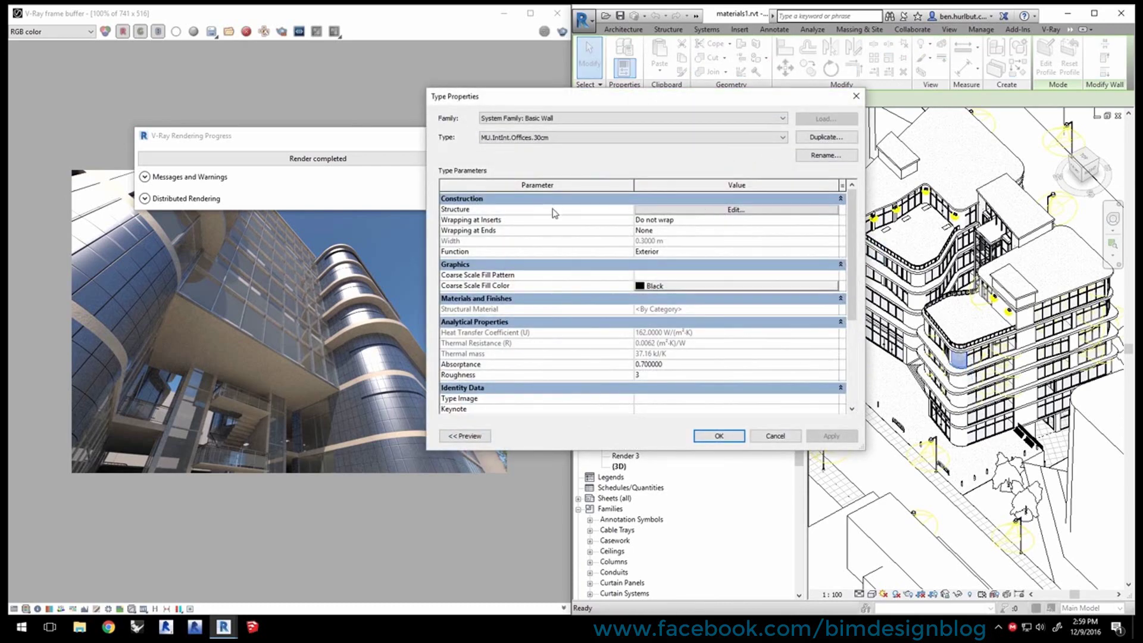
{"action": "left_click", "coordinate": [647, 212]}
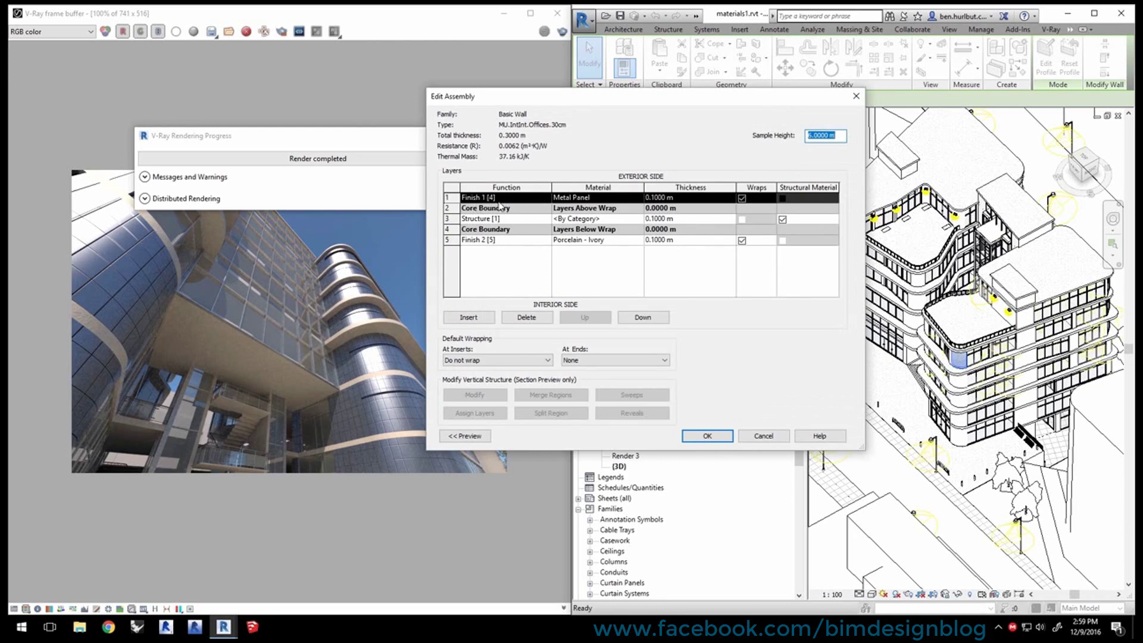
{"action": "left_click", "coordinate": [764, 436]}
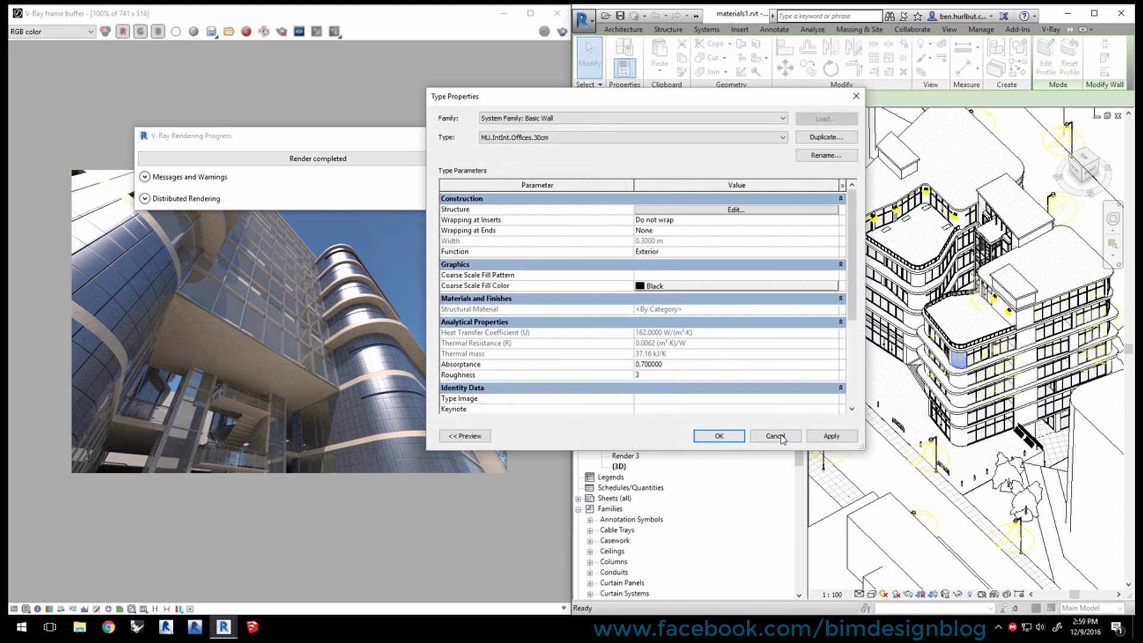
{"action": "left_click", "coordinate": [774, 437]}
Step: Filter the project materials in the V-Ray Material Browser by "metal pa" to find Metal Panel
{"action": "left_click", "coordinate": [1050, 30]}
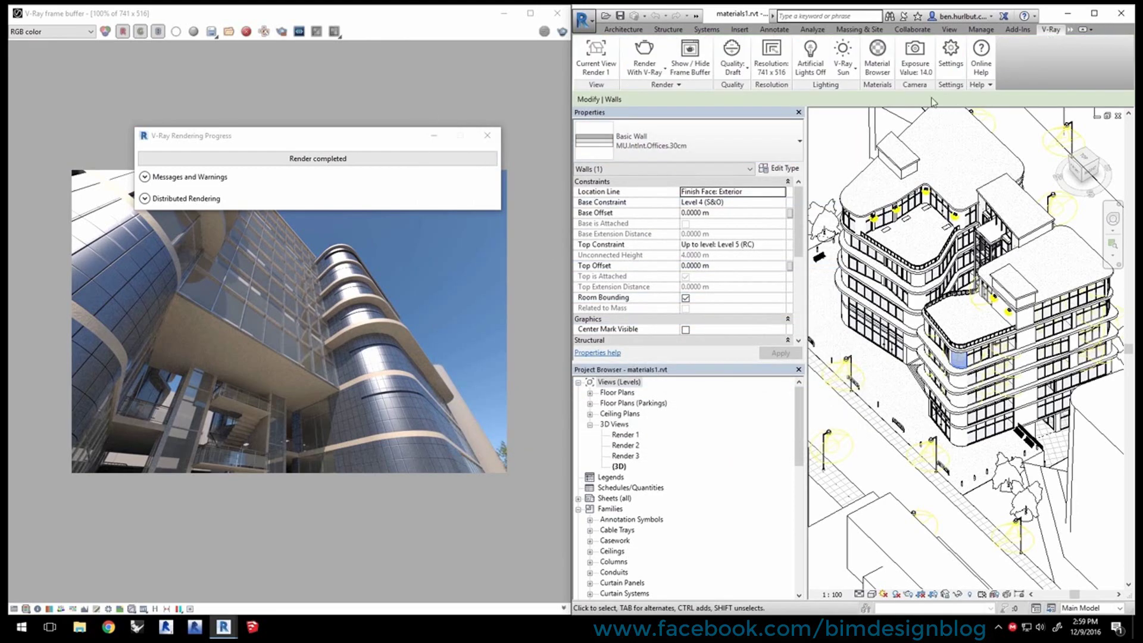
{"action": "left_click", "coordinate": [874, 59]}
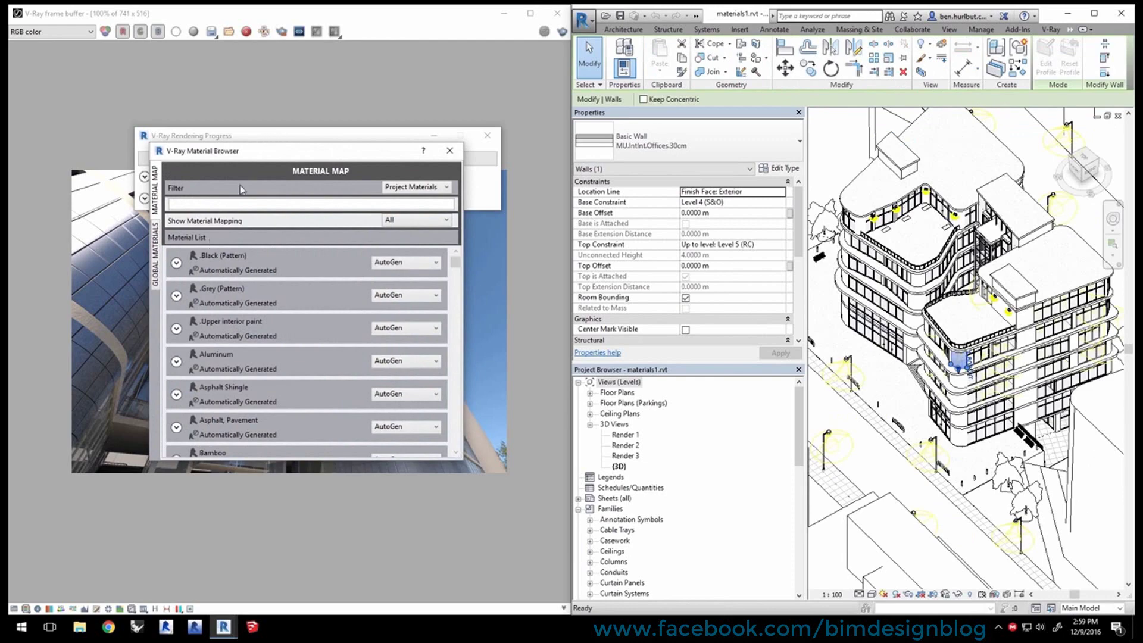
{"action": "left_click_drag", "start_coordinate": [259, 162], "coordinate": [557, 153]}
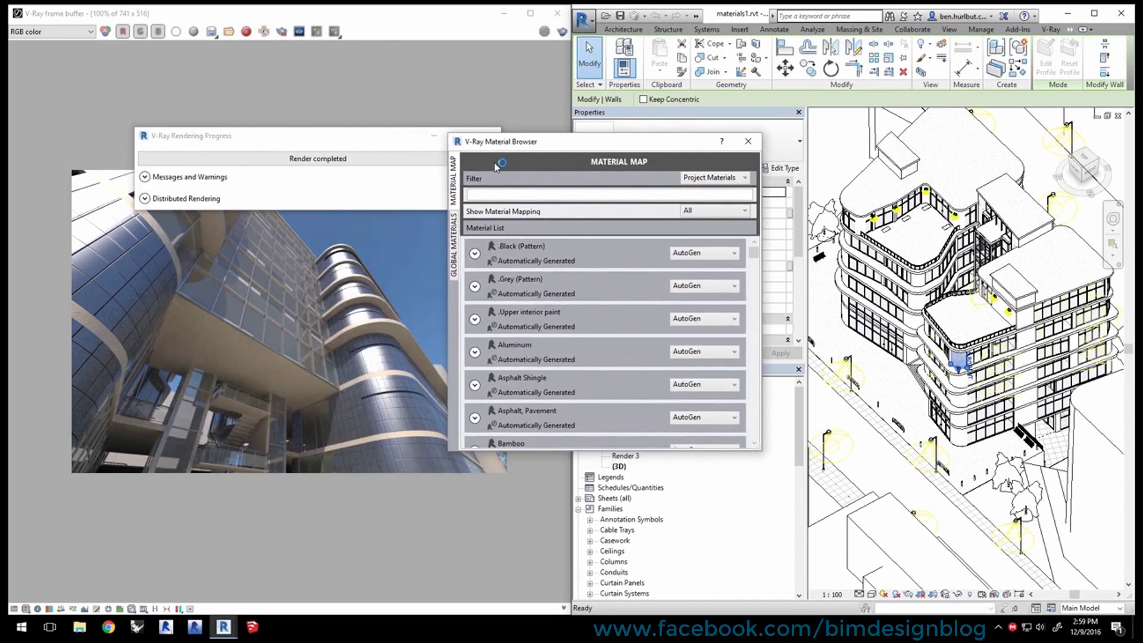
{"action": "left_click", "coordinate": [497, 194]}
{"action": "type", "text": "metal"}
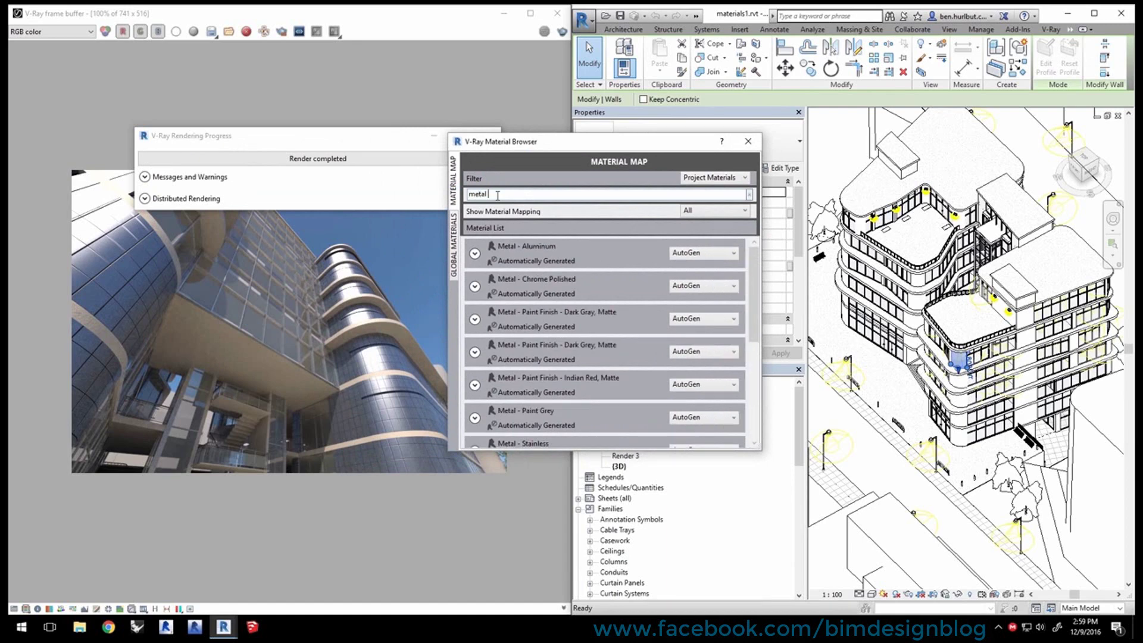
{"action": "type", "text": " pa"}
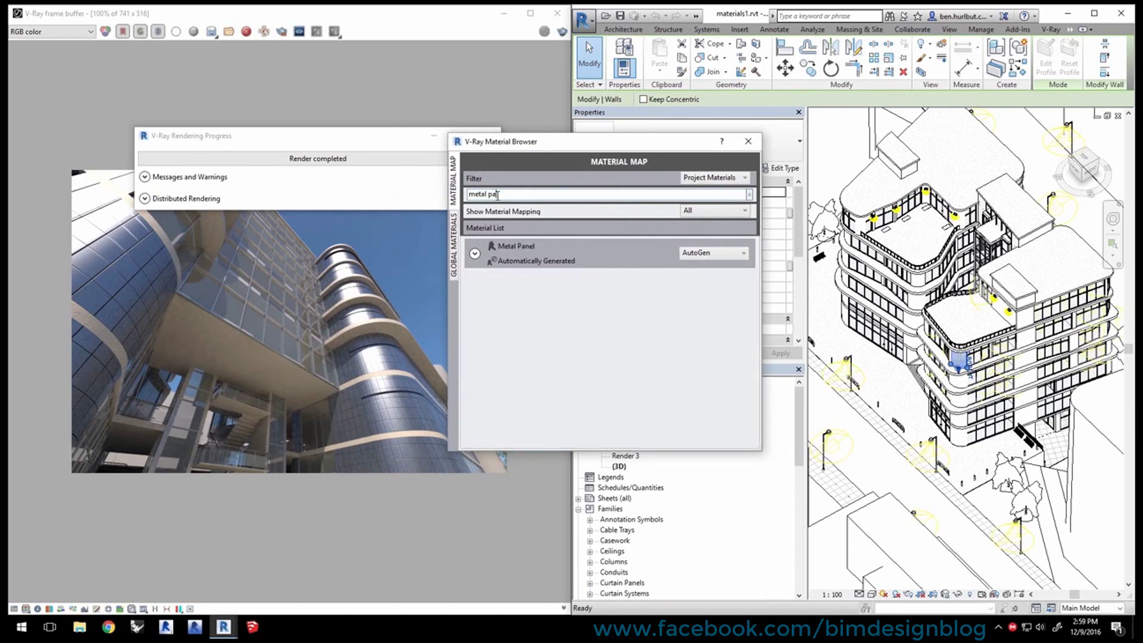
Step: Map the Metal Panel material to a plain golden-brown Color and render the view again with V-Ray
{"action": "left_click", "coordinate": [697, 256]}
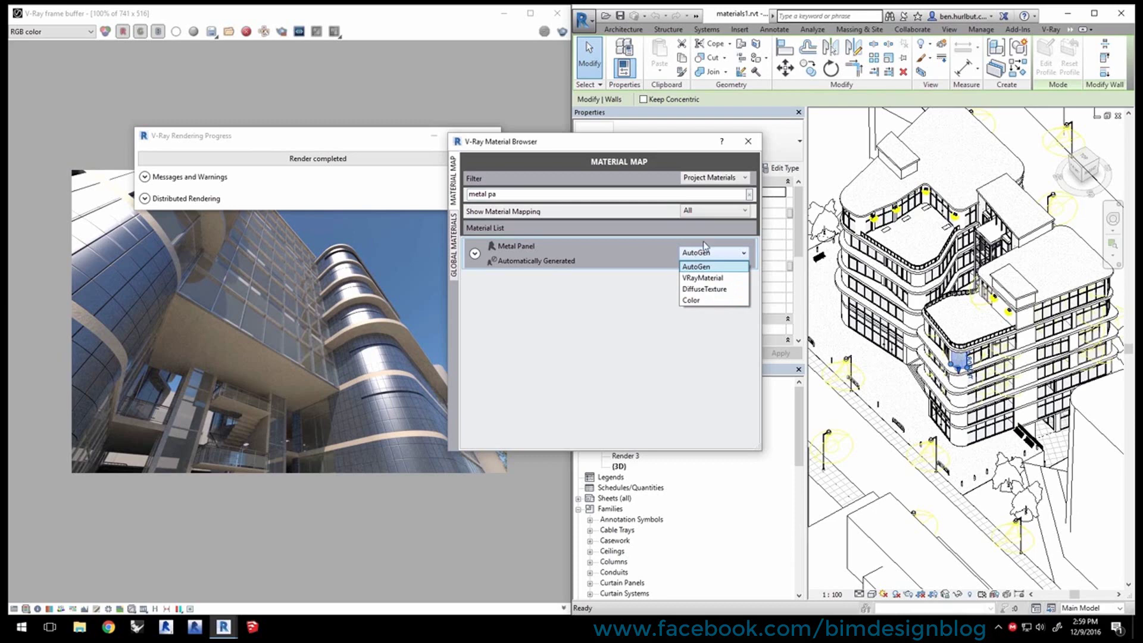
{"action": "left_click", "coordinate": [691, 300]}
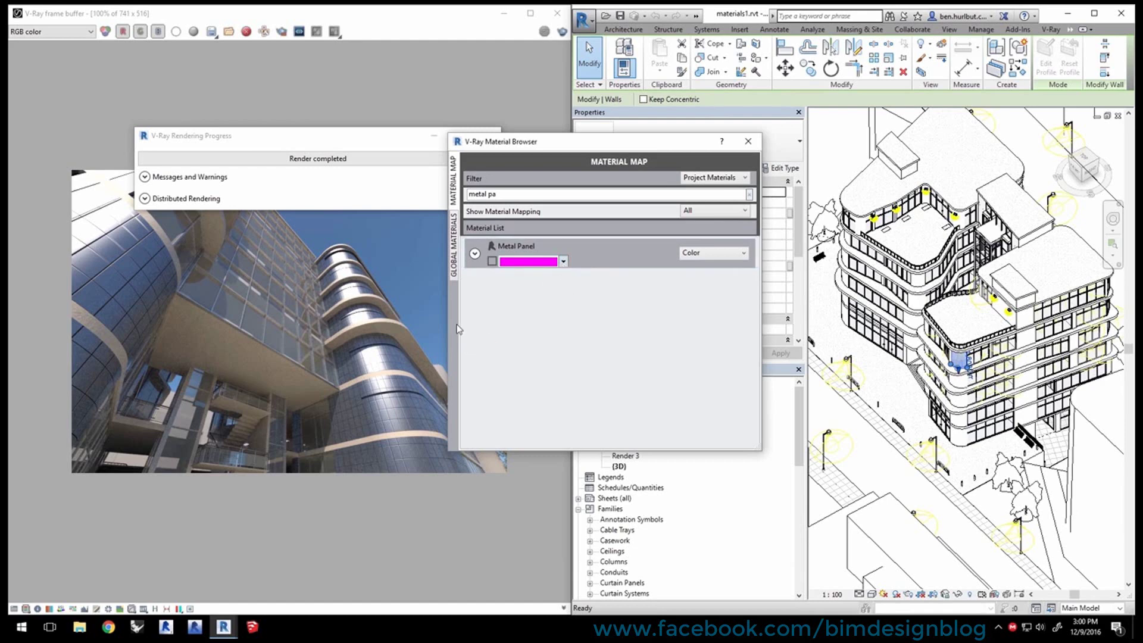
{"action": "left_click", "coordinate": [564, 263]}
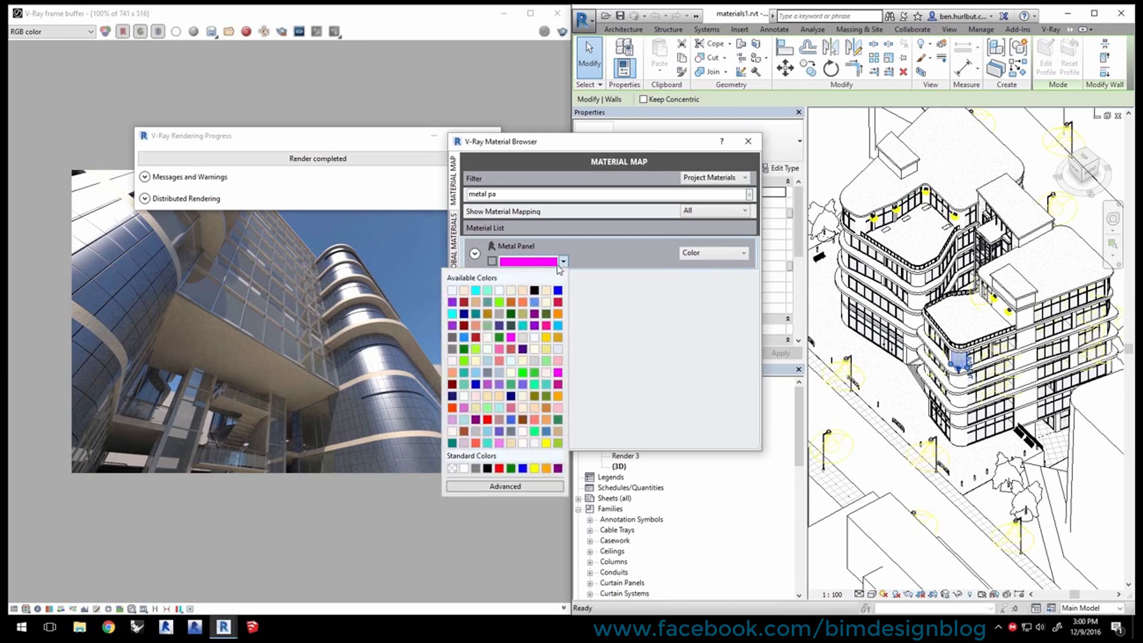
{"action": "left_click", "coordinate": [505, 487]}
{"action": "left_click", "coordinate": [470, 293]}
{"action": "mouse_move", "coordinate": [467, 292]}
{"action": "left_mouse_down"}
{"action": "mouse_move", "coordinate": [550, 294]}
{"action": "mouse_move", "coordinate": [558, 281]}
{"action": "mouse_move", "coordinate": [484, 302]}
{"action": "left_mouse_up"}
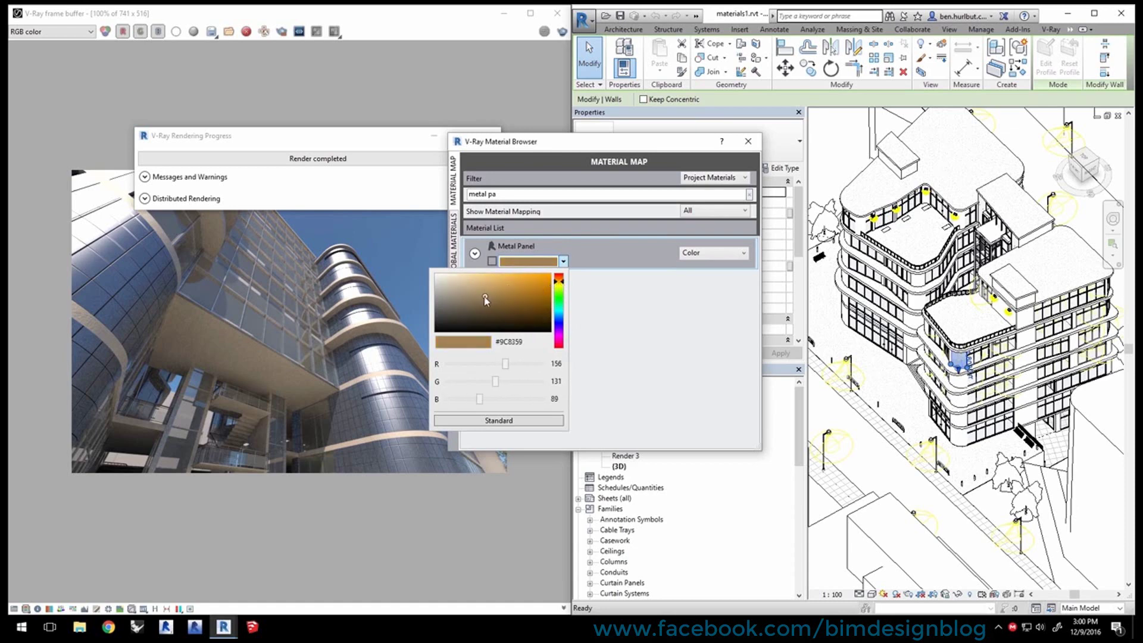
{"action": "left_click", "coordinate": [563, 260]}
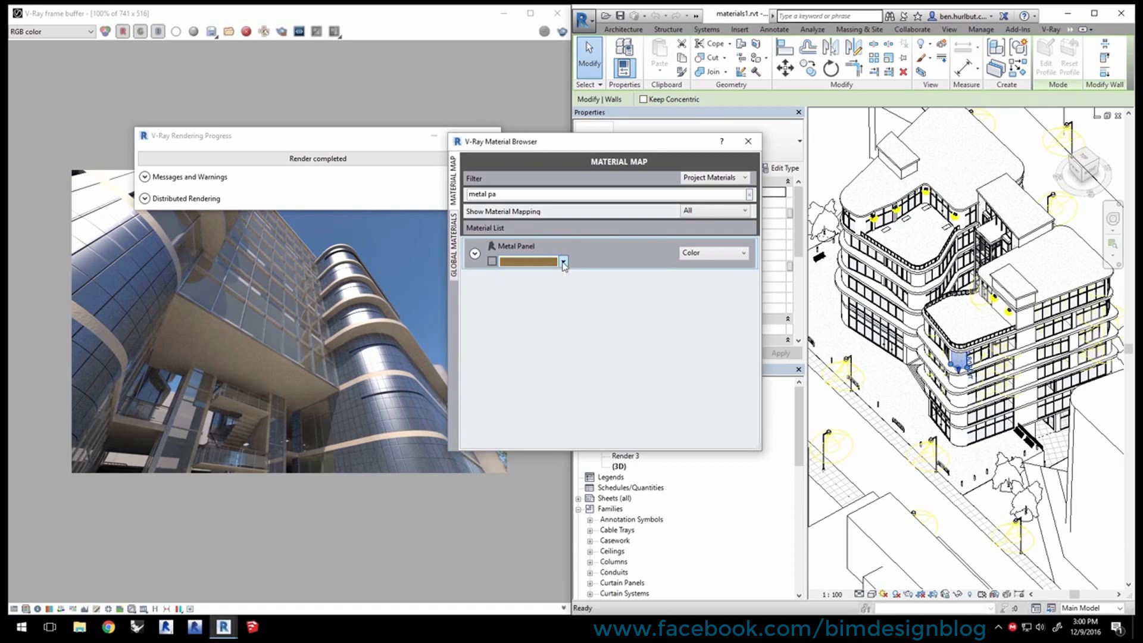
{"action": "left_click", "coordinate": [1051, 29]}
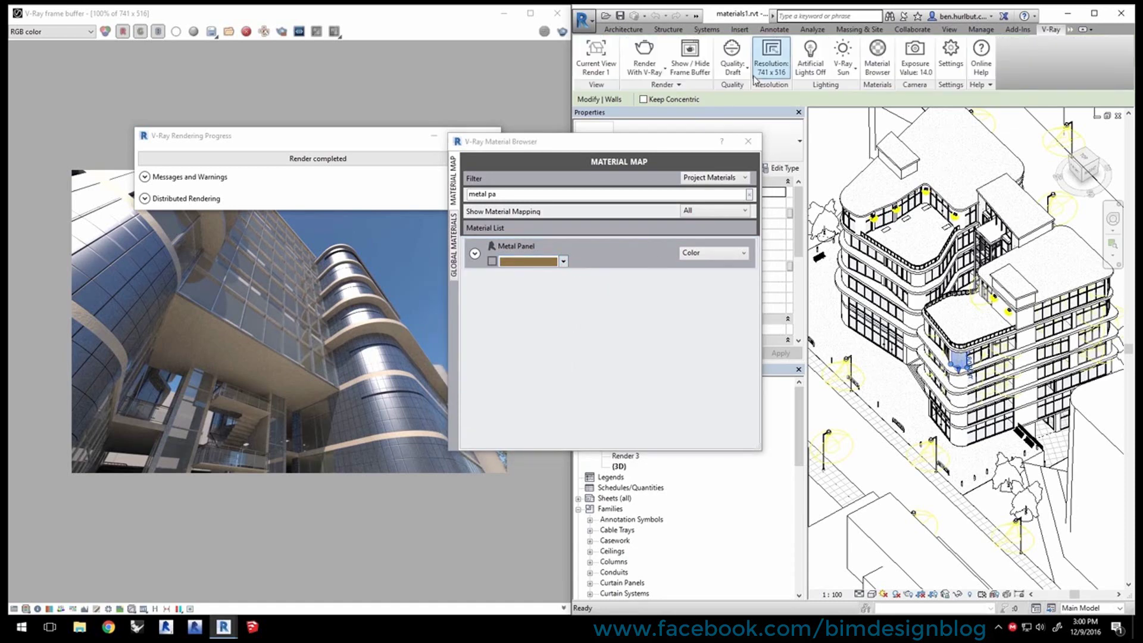
{"action": "left_click", "coordinate": [634, 55]}
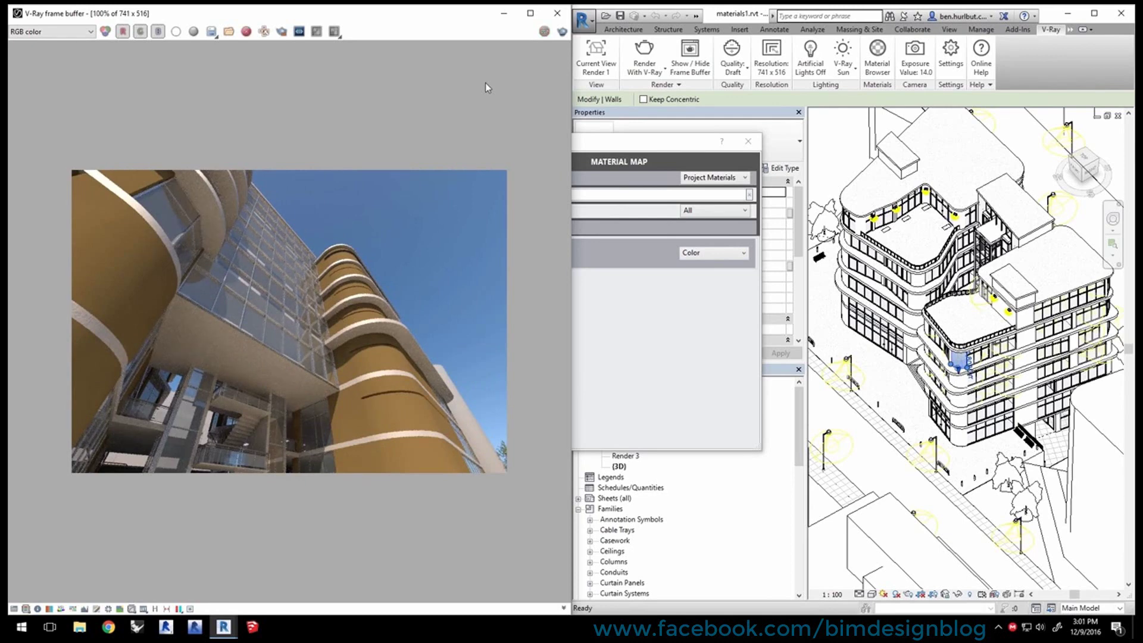
Step: Map the Metal Panel material to a DiffuseTexture using Brick_diffuse.jpg and render the view with V-Ray
{"action": "left_click", "coordinate": [692, 253]}
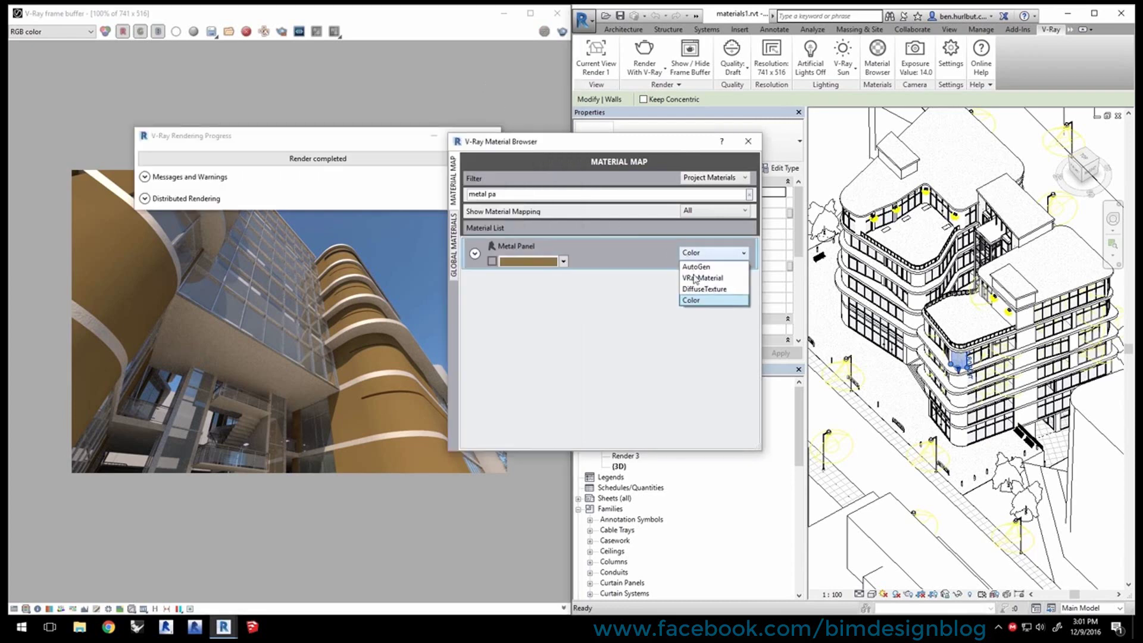
{"action": "left_click", "coordinate": [700, 290]}
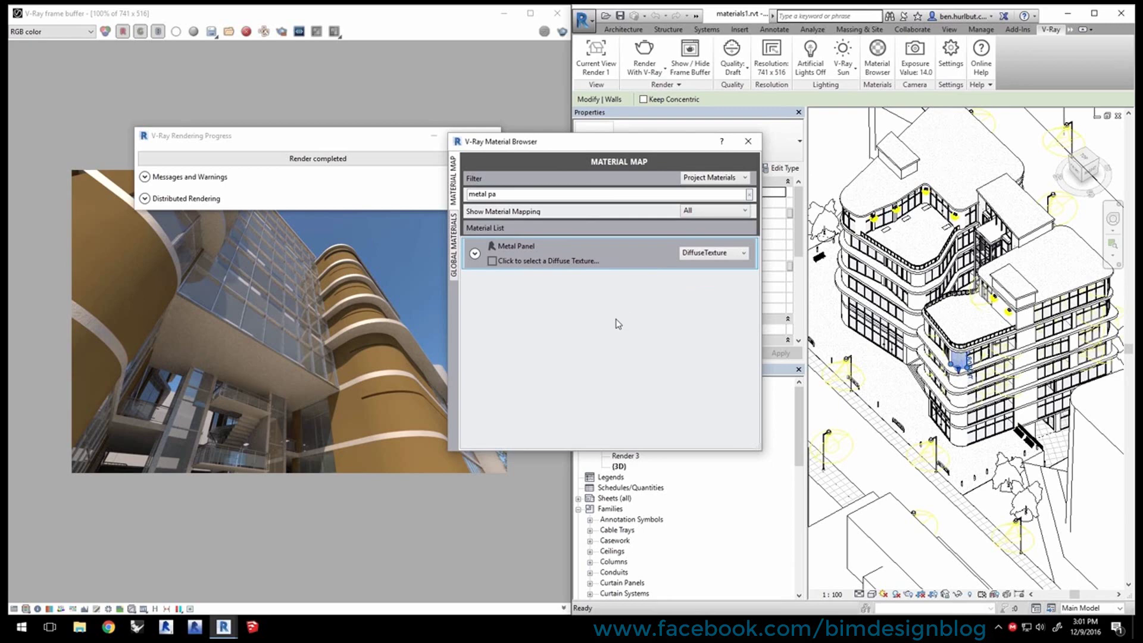
{"action": "left_click", "coordinate": [565, 261]}
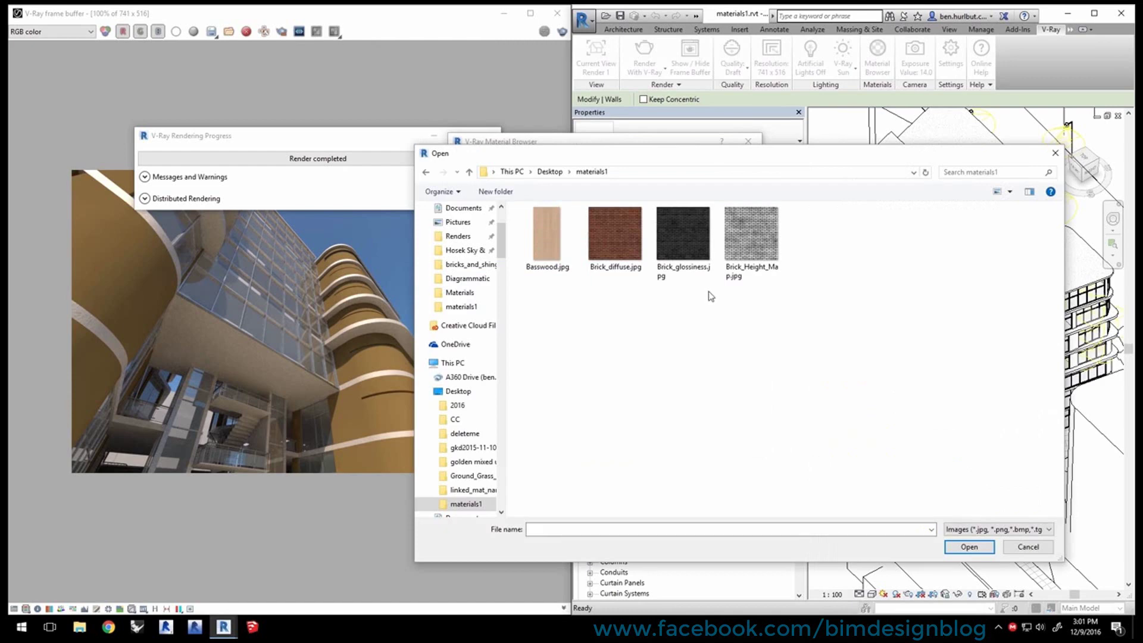
{"action": "left_click", "coordinate": [609, 224]}
{"action": "left_click", "coordinate": [977, 548]}
{"action": "left_click", "coordinate": [645, 56]}
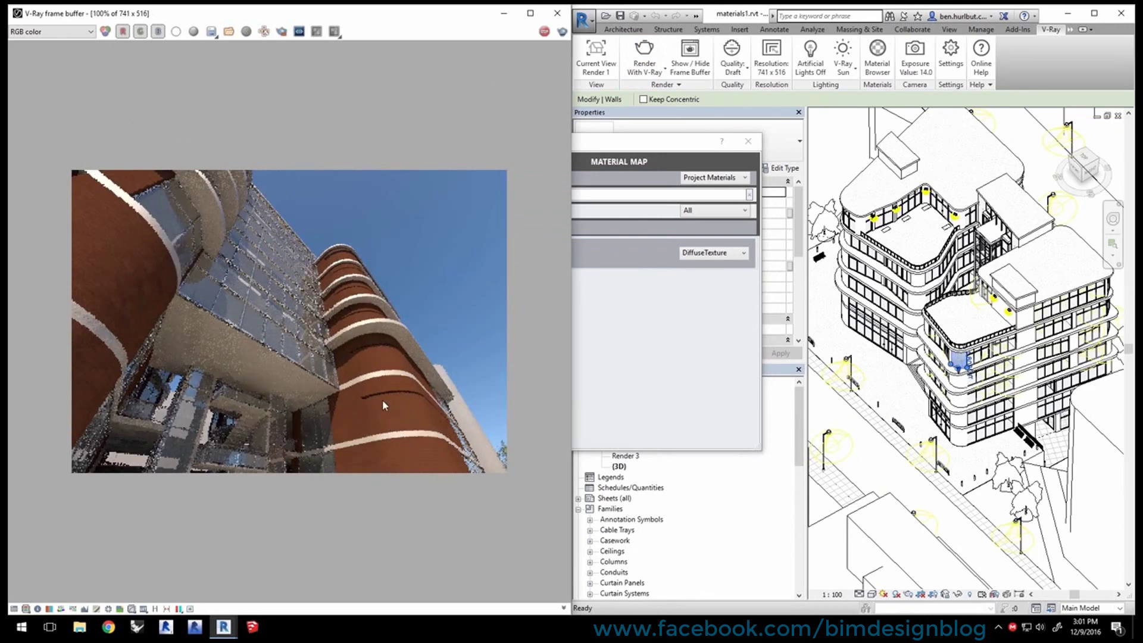
Step: Expand the Metal Panel texture settings and examine the Brick_diffuse.jpg image without replacing it
{"action": "left_click_drag", "start_coordinate": [646, 150], "coordinate": [706, 160]}
{"action": "left_click", "coordinate": [534, 264]}
{"action": "left_click", "coordinate": [769, 291]}
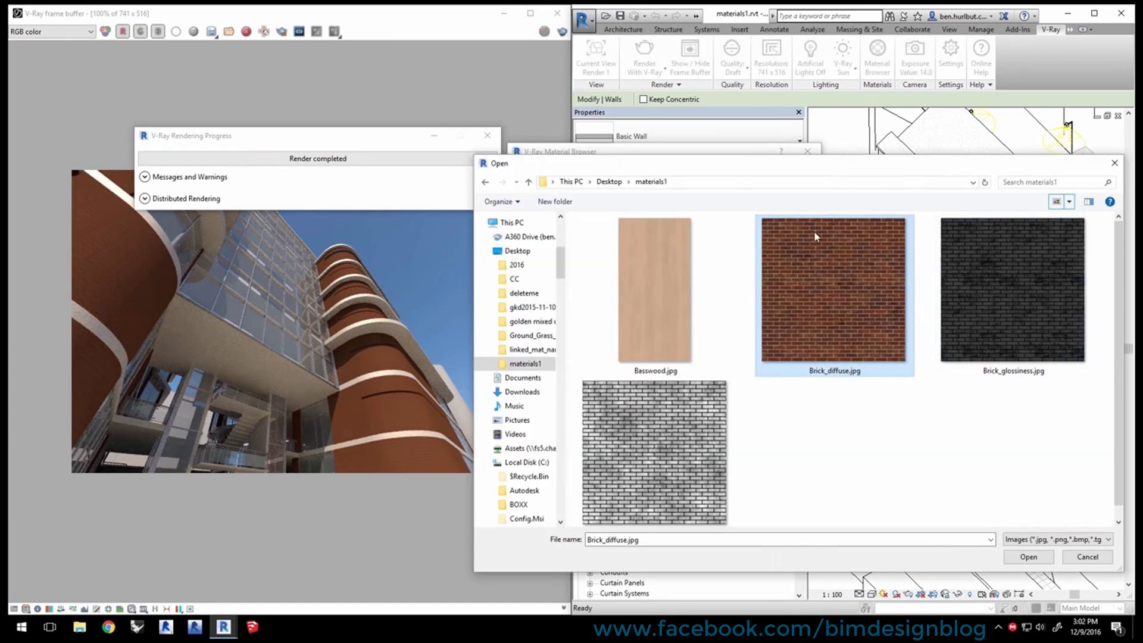
{"action": "left_click", "coordinate": [1091, 562]}
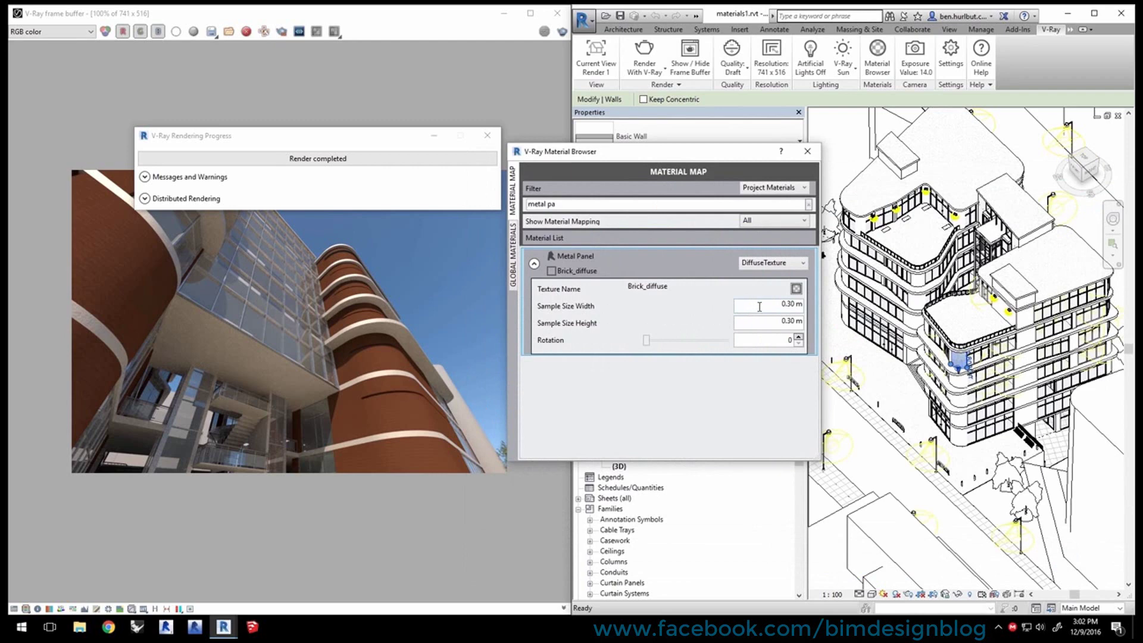
Step: Set the brick texture's sample size width and height to 2.5 m, render the view again and stop the render near its end
{"action": "left_click", "coordinate": [777, 306]}
{"action": "left_click_drag", "start_coordinate": [777, 306], "coordinate": [804, 305]}
{"action": "type", "text": "2.5"}
{"action": "key", "text": "Tab"}
{"action": "type", "text": "2.5"}
{"action": "left_click", "coordinate": [644, 56]}
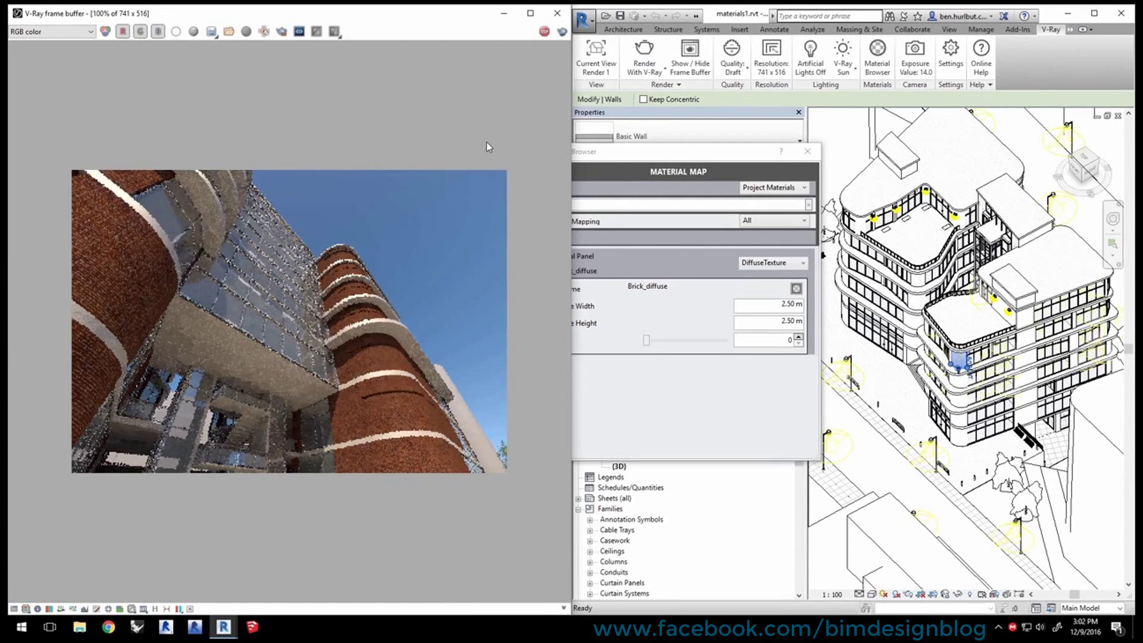
{"action": "left_click_drag", "start_coordinate": [607, 155], "coordinate": [695, 163]}
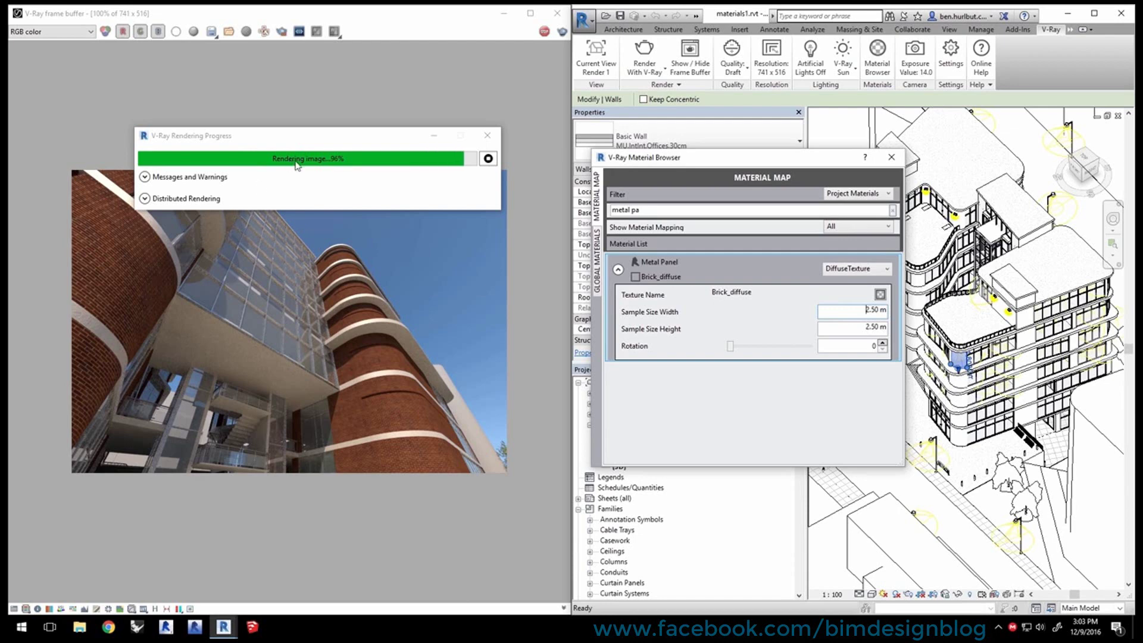
{"action": "left_click", "coordinate": [489, 159]}
{"action": "left_click", "coordinate": [489, 160]}
Step: Map Metal Panel to a VRayMaterial, loading brick.vrmat from the materials1 folder on the Desktop
{"action": "left_click", "coordinate": [855, 269]}
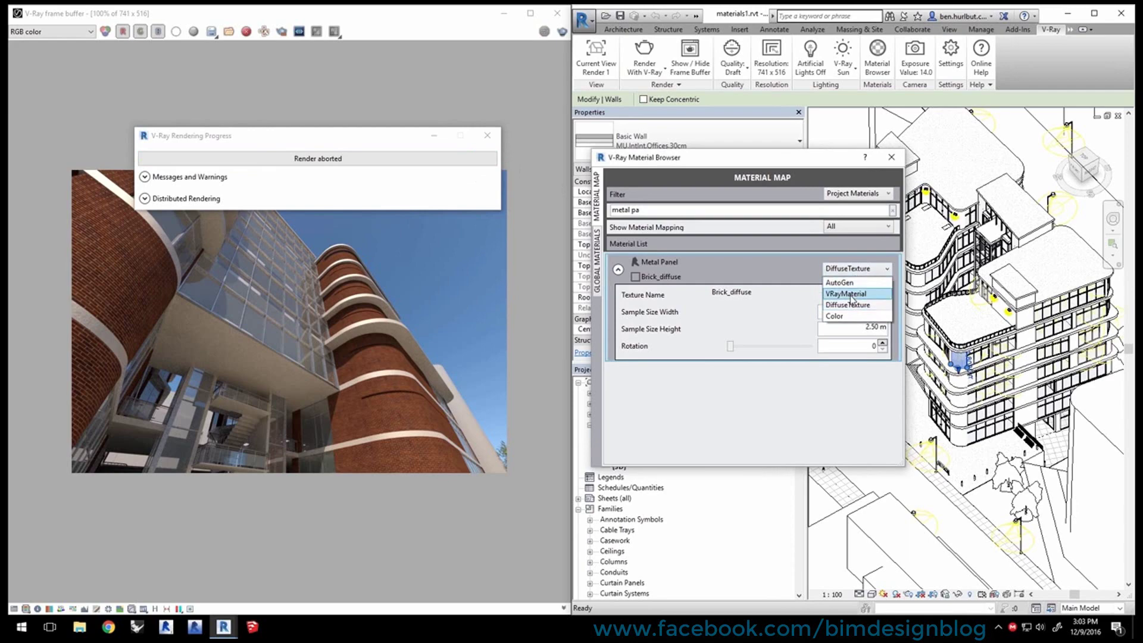
{"action": "left_click", "coordinate": [851, 294]}
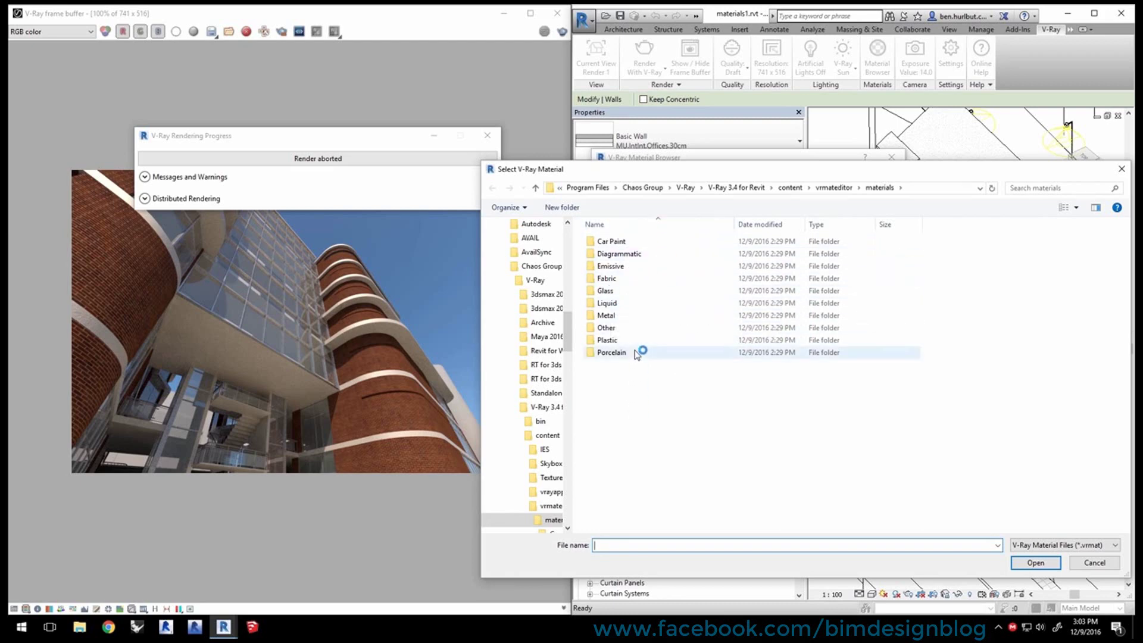
{"action": "left_click_drag", "start_coordinate": [571, 357], "coordinate": [571, 276]}
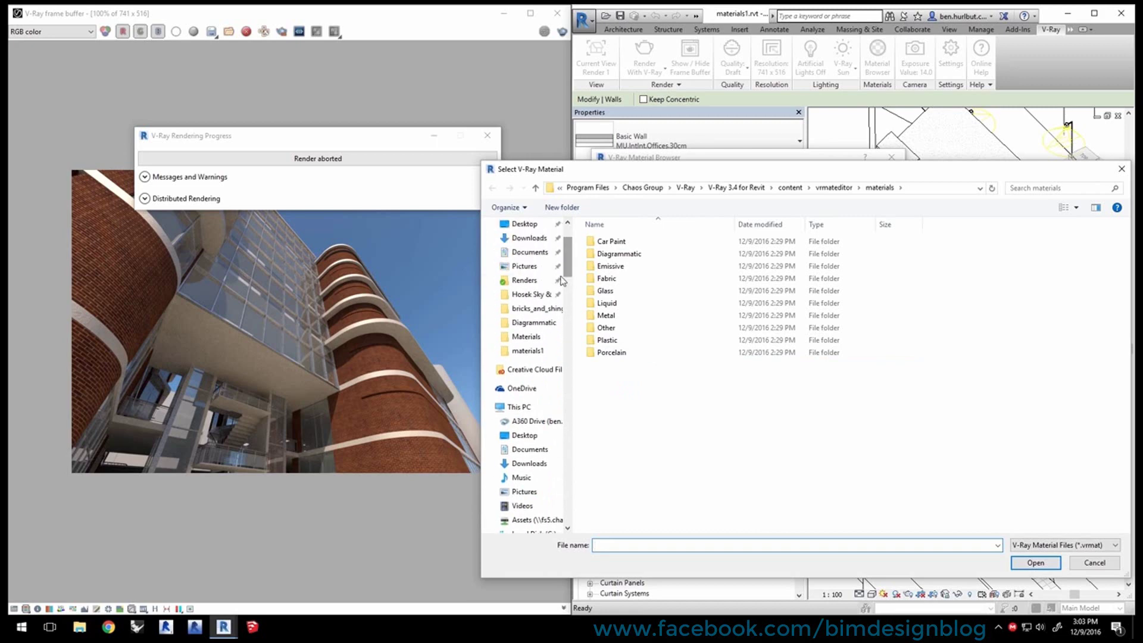
{"action": "left_click", "coordinate": [517, 224]}
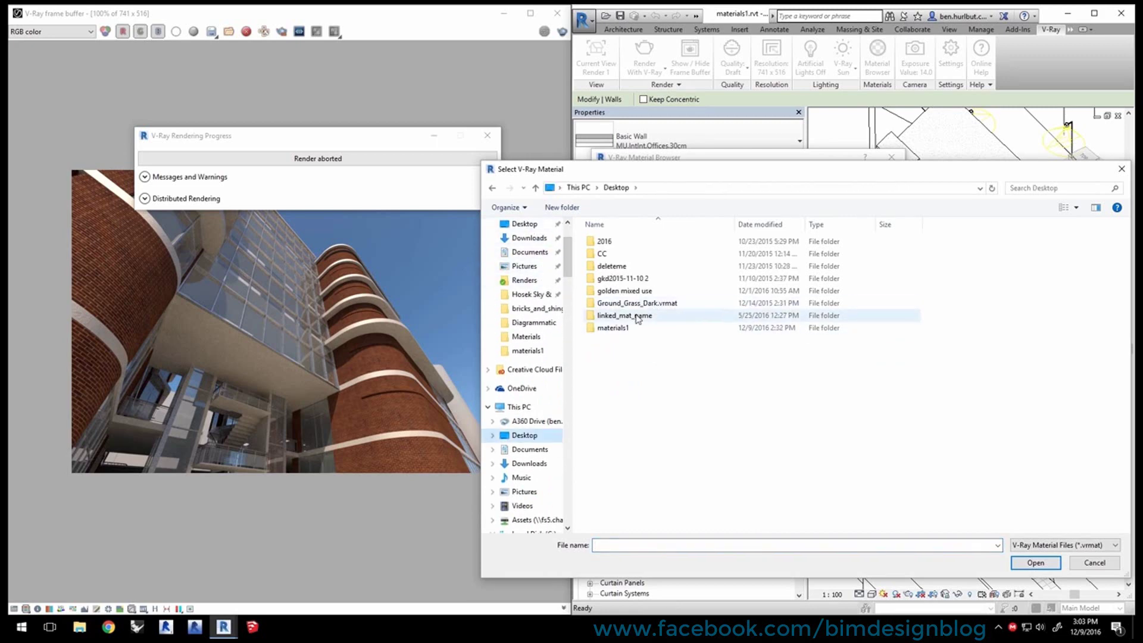
{"action": "double_click", "coordinate": [619, 328]}
{"action": "left_click", "coordinate": [852, 322]}
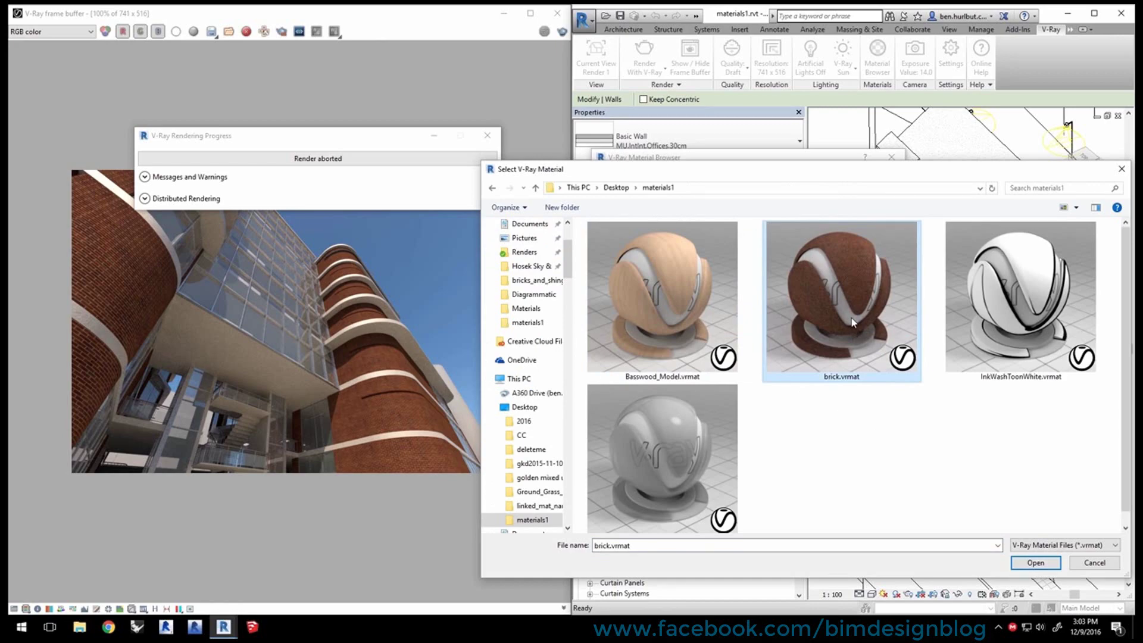
{"action": "left_click", "coordinate": [1036, 563]}
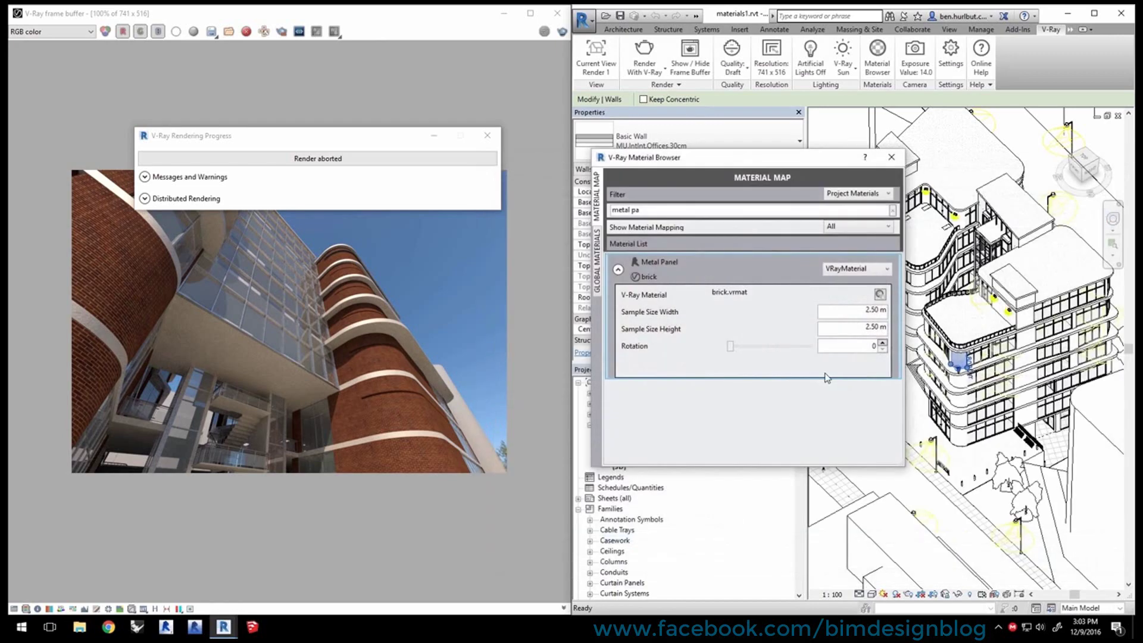
Step: Check the sample size width and height of the brick V-Ray material and render the view with it
{"action": "double_click", "coordinate": [857, 312]}
{"action": "double_click", "coordinate": [875, 328]}
{"action": "left_click", "coordinate": [859, 329]}
{"action": "left_click", "coordinate": [644, 57]}
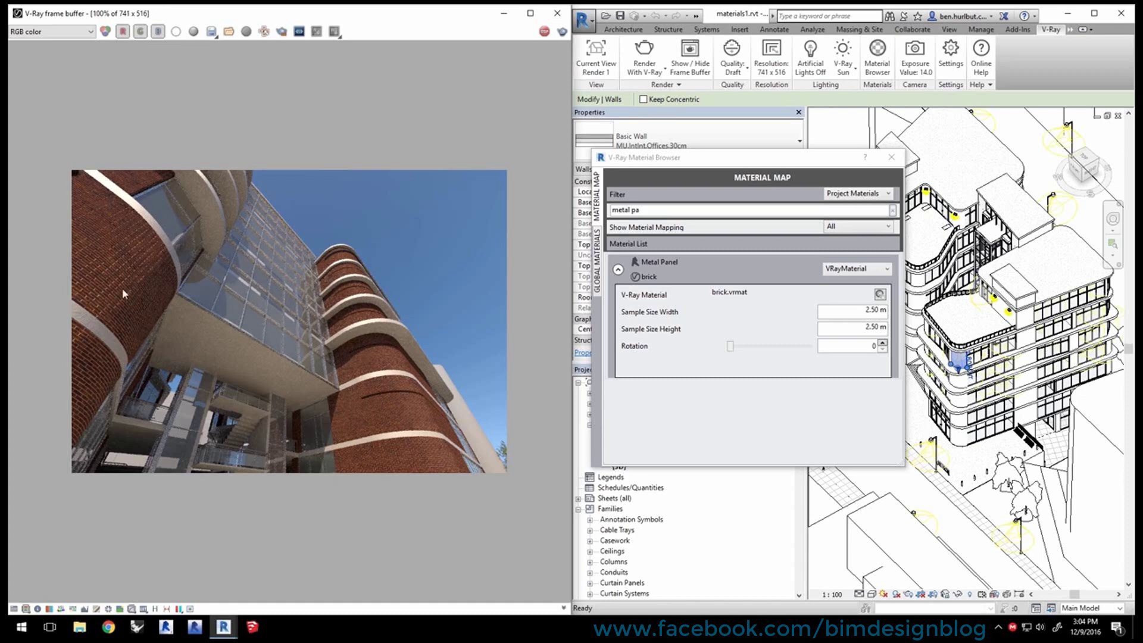
Step: Inspect the settings of brick.vrmat in the VRMat Editor and close the editor
{"action": "left_click_drag", "start_coordinate": [736, 160], "coordinate": [741, 163]}
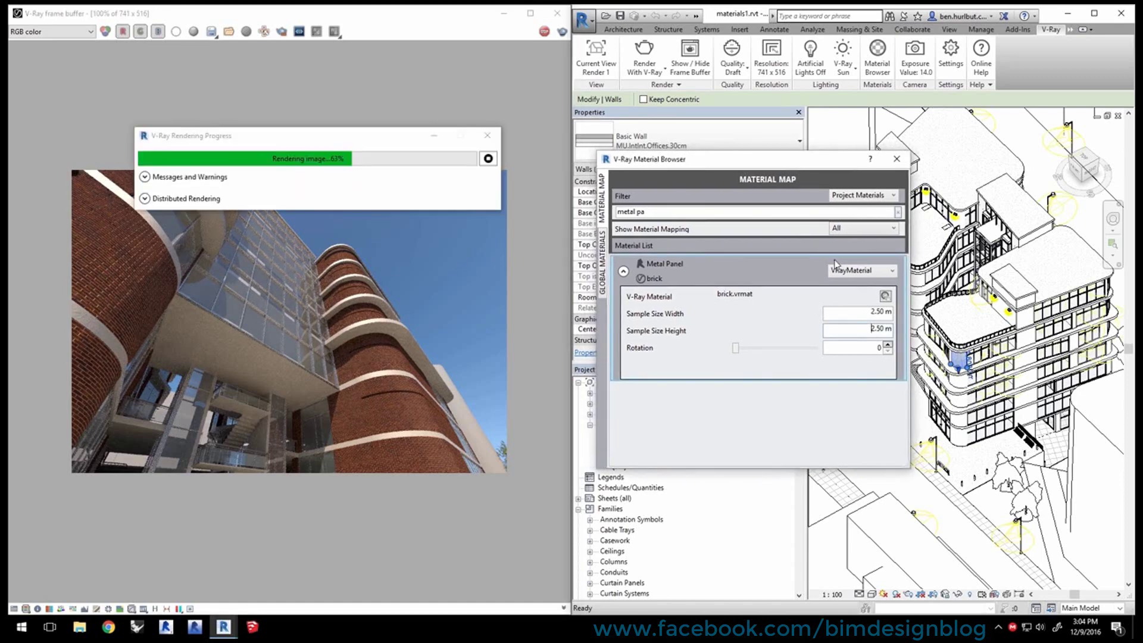
{"action": "left_click", "coordinate": [886, 296]}
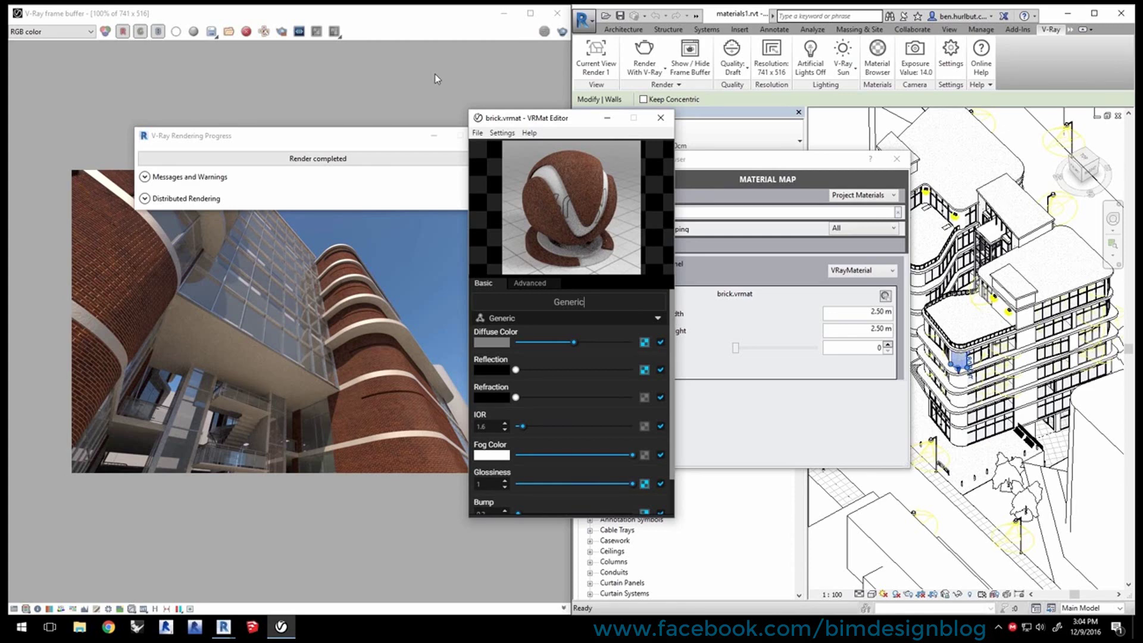
{"action": "left_click", "coordinate": [660, 118]}
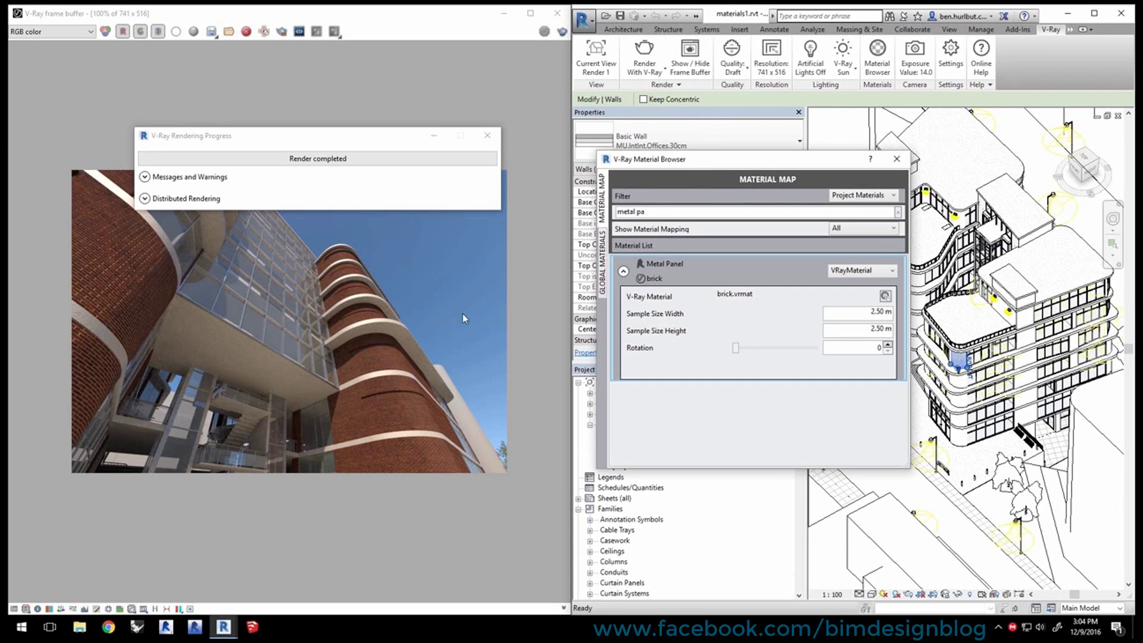
Step: Enable both the Opaque Material Override and the Transparent Material Override in the Global Materials settings
{"action": "left_click", "coordinate": [601, 272]}
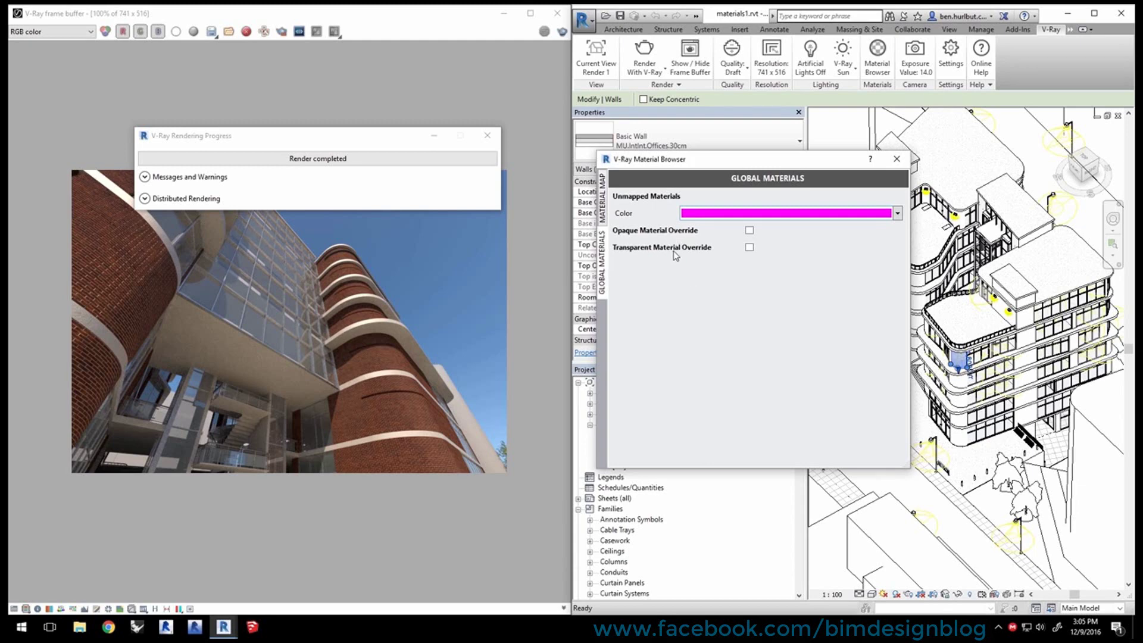
{"action": "left_click", "coordinate": [749, 230]}
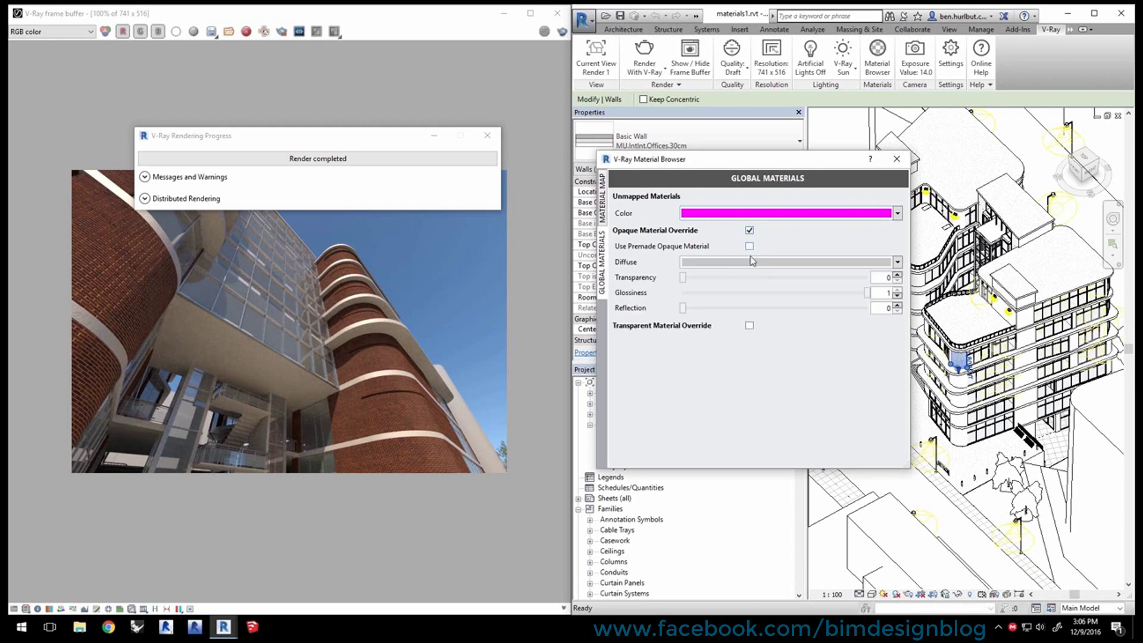
{"action": "left_click", "coordinate": [749, 325]}
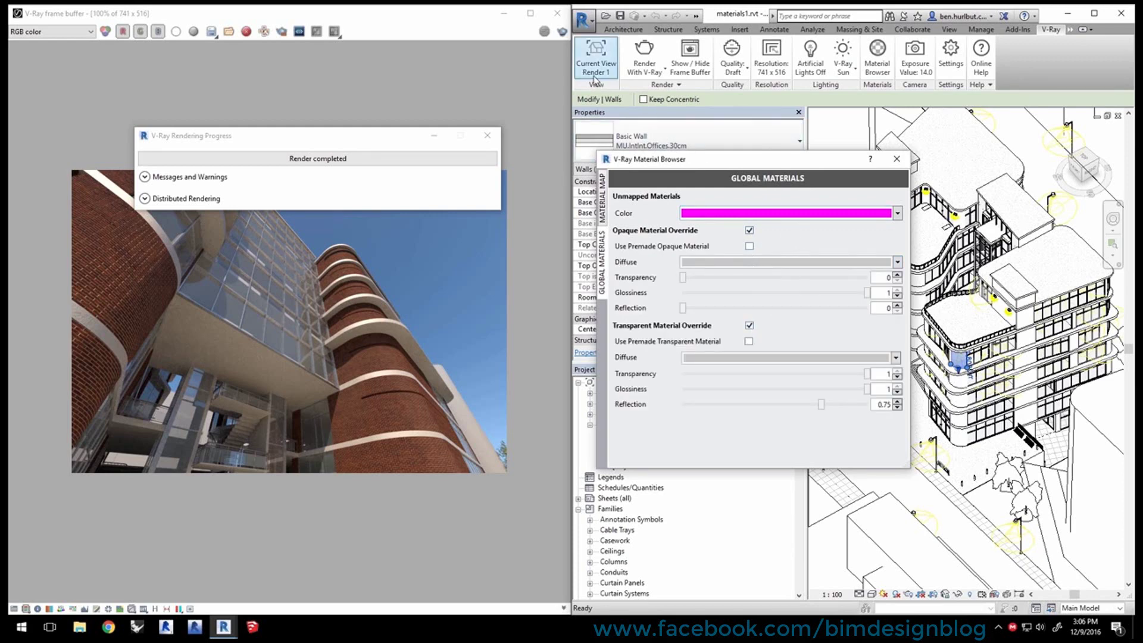
Step: Switch the current V-Ray view to Render 2 and render it with the global overrides
{"action": "left_click", "coordinate": [596, 55]}
{"action": "left_click", "coordinate": [600, 166]}
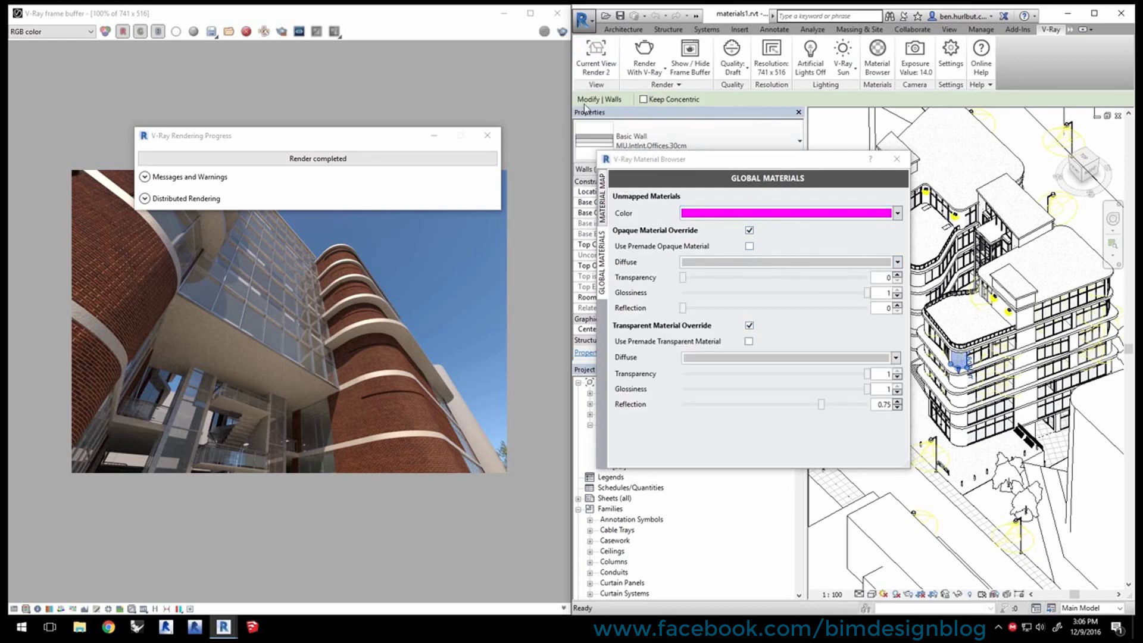
{"action": "left_click", "coordinate": [644, 53]}
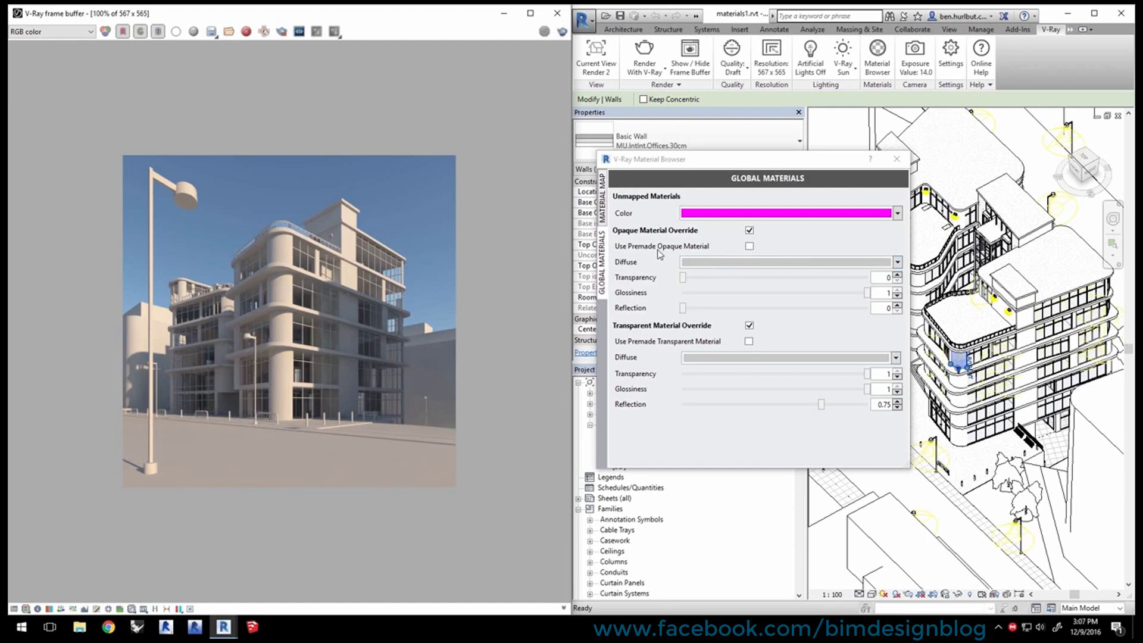
Step: Use the premade material InkWashToonWhite.vrmat for the opaque override, with InkWashToonWhite as its sub material
{"action": "left_click", "coordinate": [749, 246]}
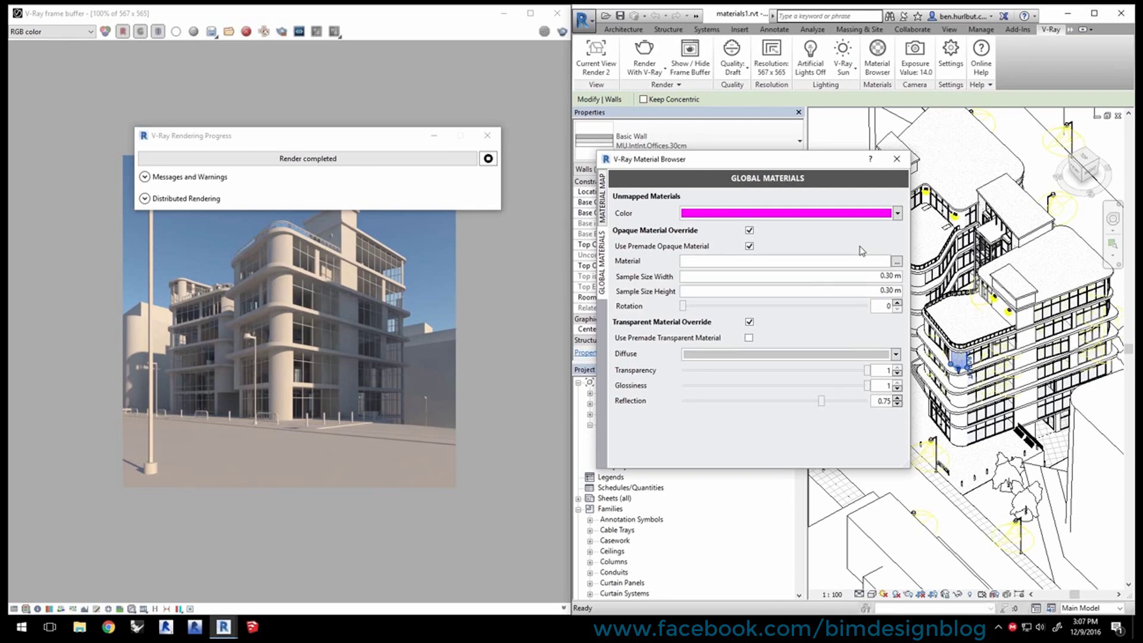
{"action": "left_click", "coordinate": [896, 262]}
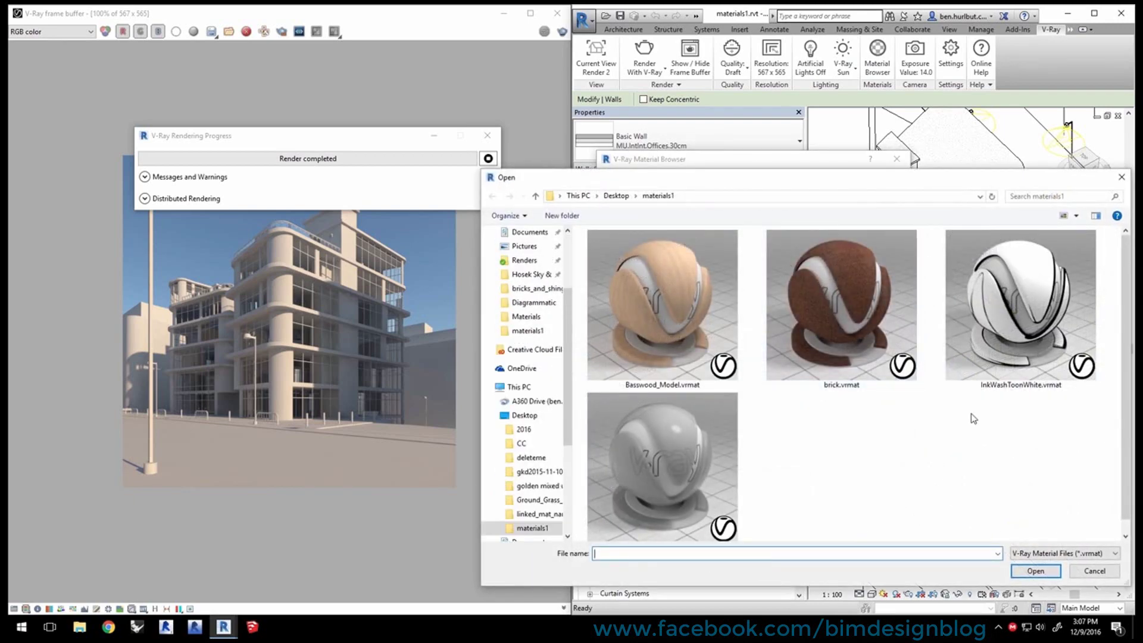
{"action": "left_click", "coordinate": [996, 312]}
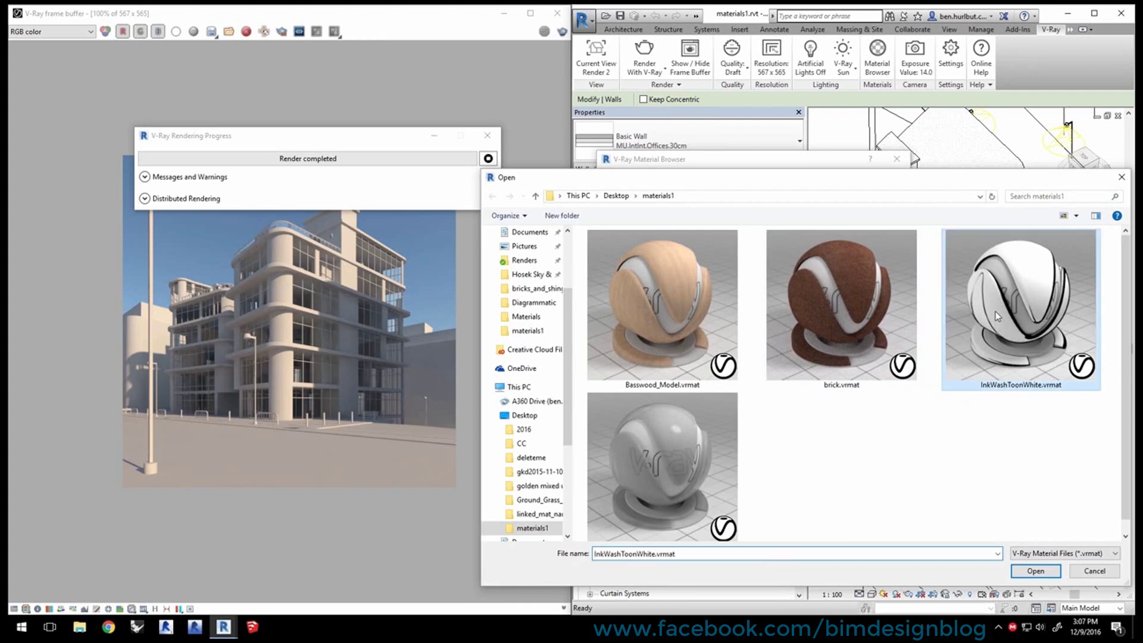
{"action": "left_click", "coordinate": [1036, 572]}
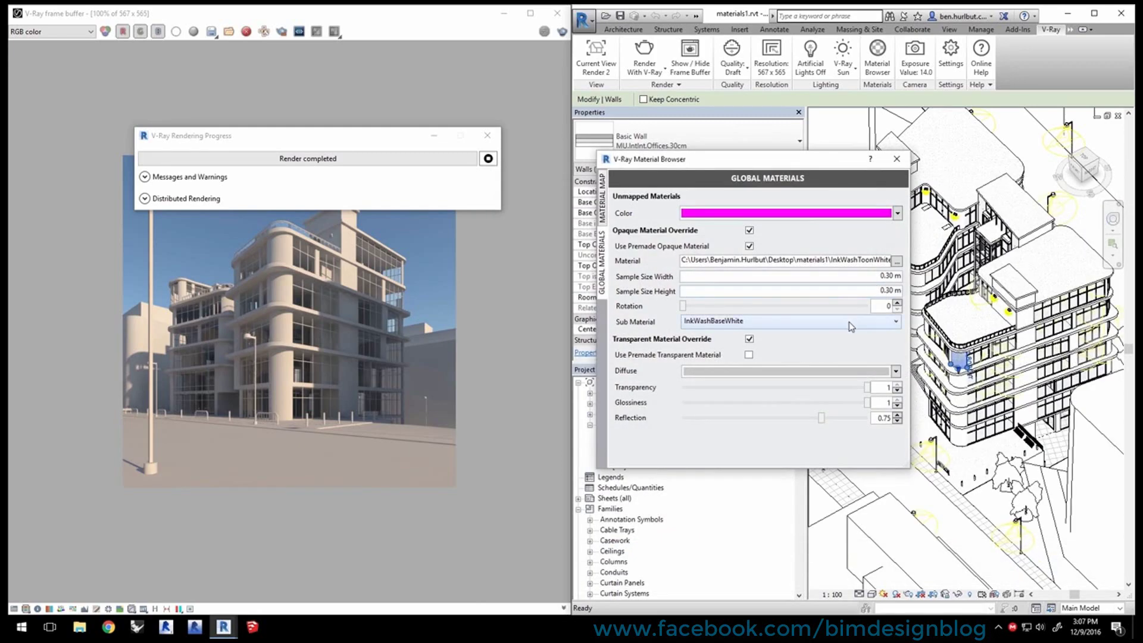
{"action": "left_click", "coordinate": [709, 324]}
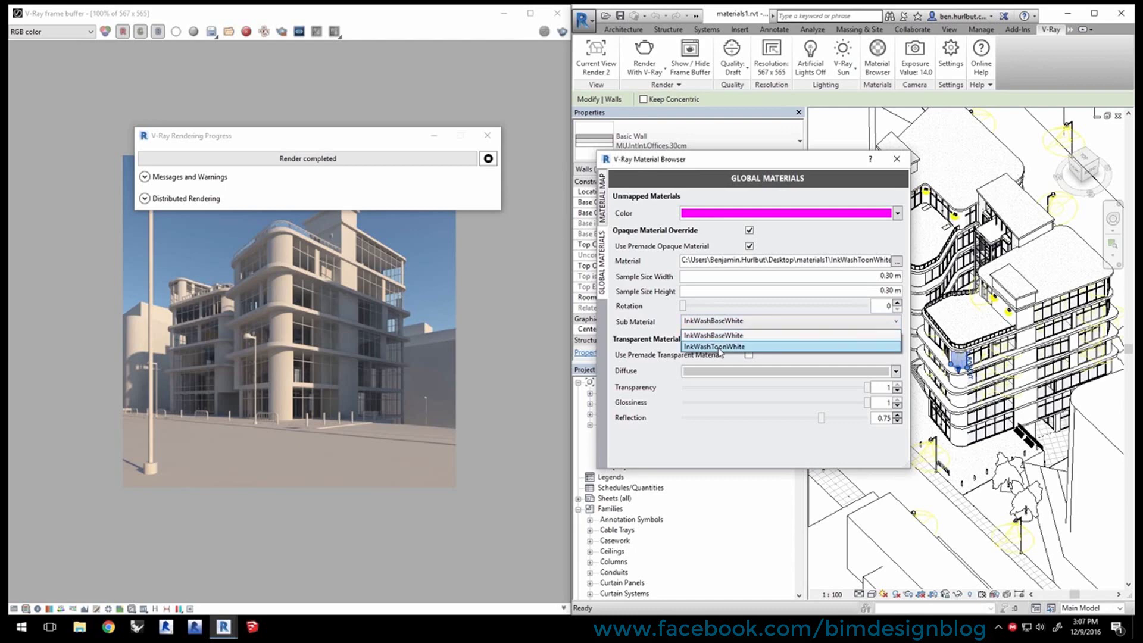
{"action": "left_click", "coordinate": [718, 347]}
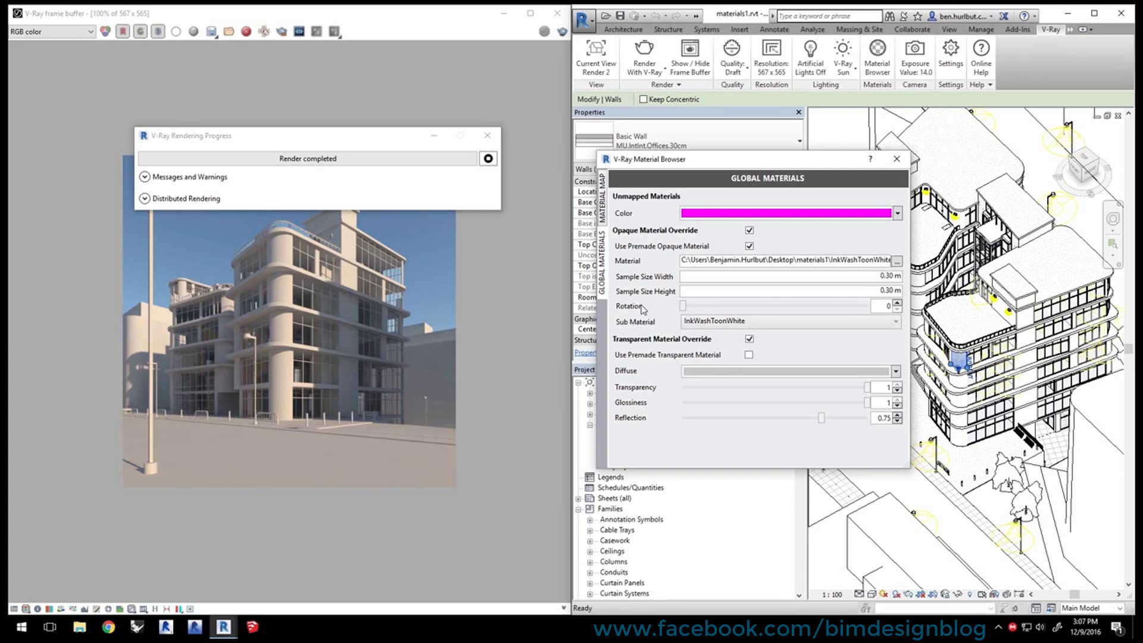
Step: Give the transparent override a turquoise diffuse color, about 0.96 transparency and 0.86 glossiness, and render the view again
{"action": "left_click", "coordinate": [845, 373]}
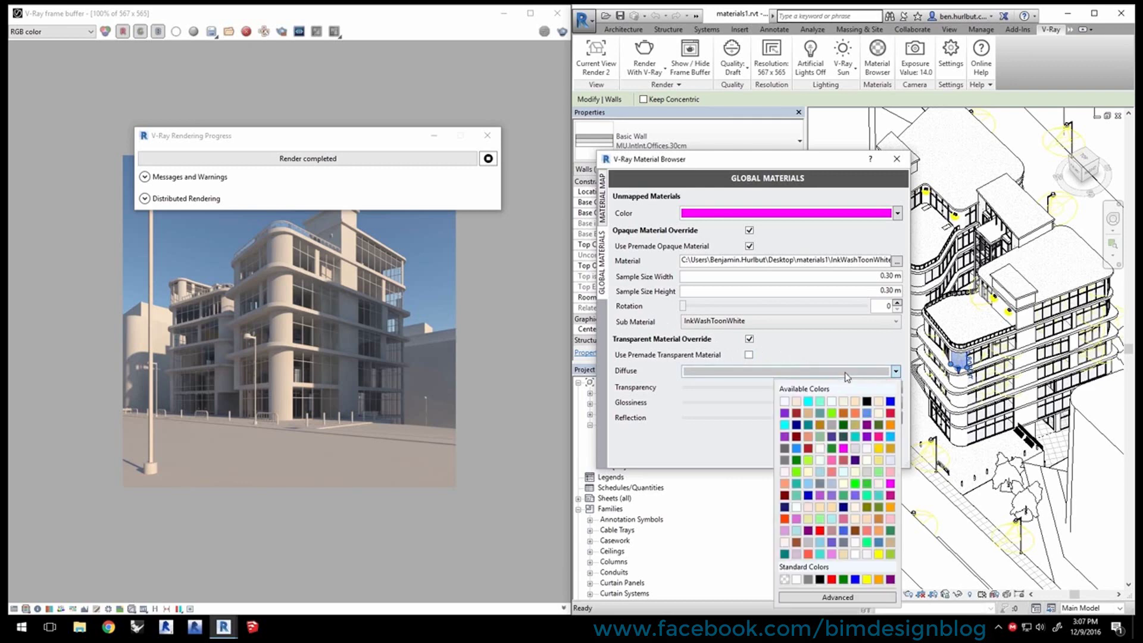
{"action": "left_click", "coordinate": [879, 498]}
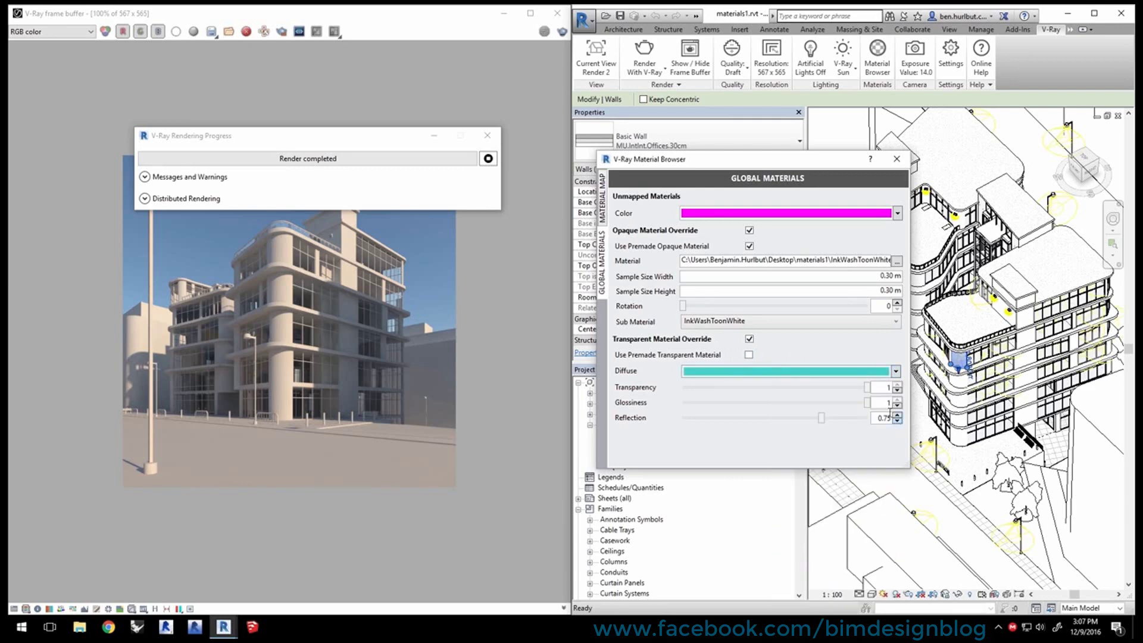
{"action": "left_click_drag", "start_coordinate": [868, 389], "coordinate": [858, 388]}
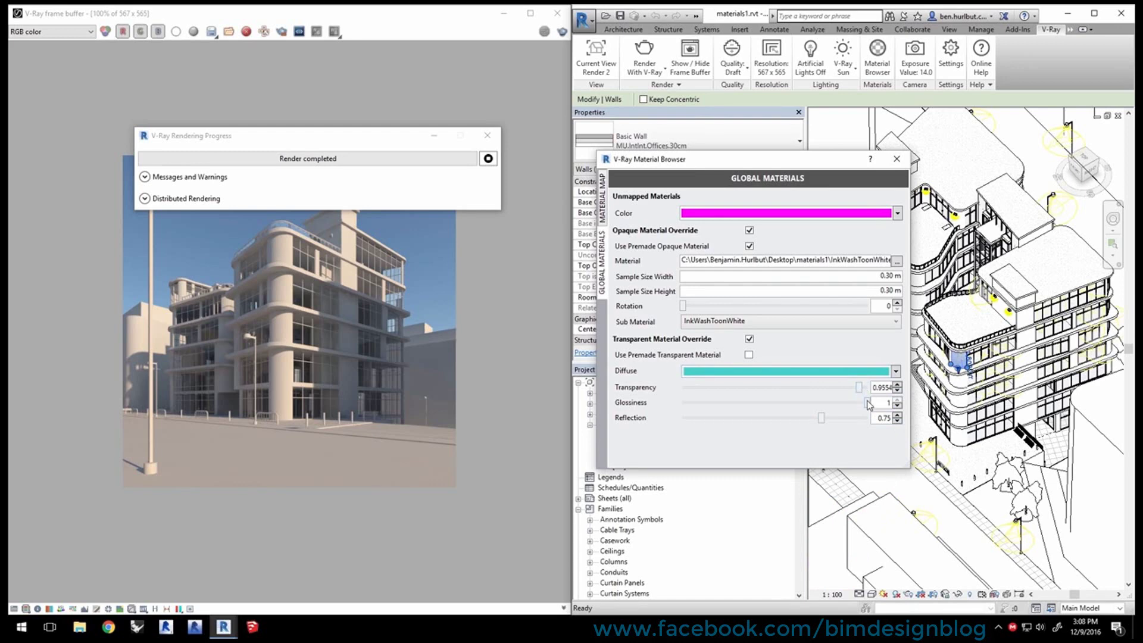
{"action": "left_click_drag", "start_coordinate": [868, 404], "coordinate": [843, 405]}
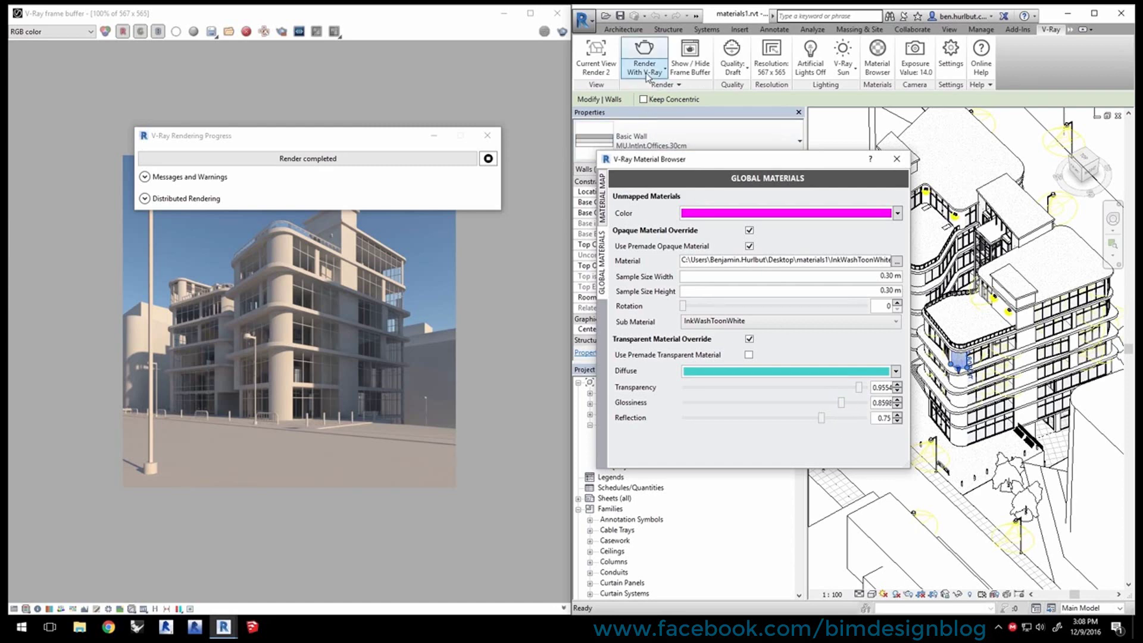
{"action": "left_click", "coordinate": [644, 48]}
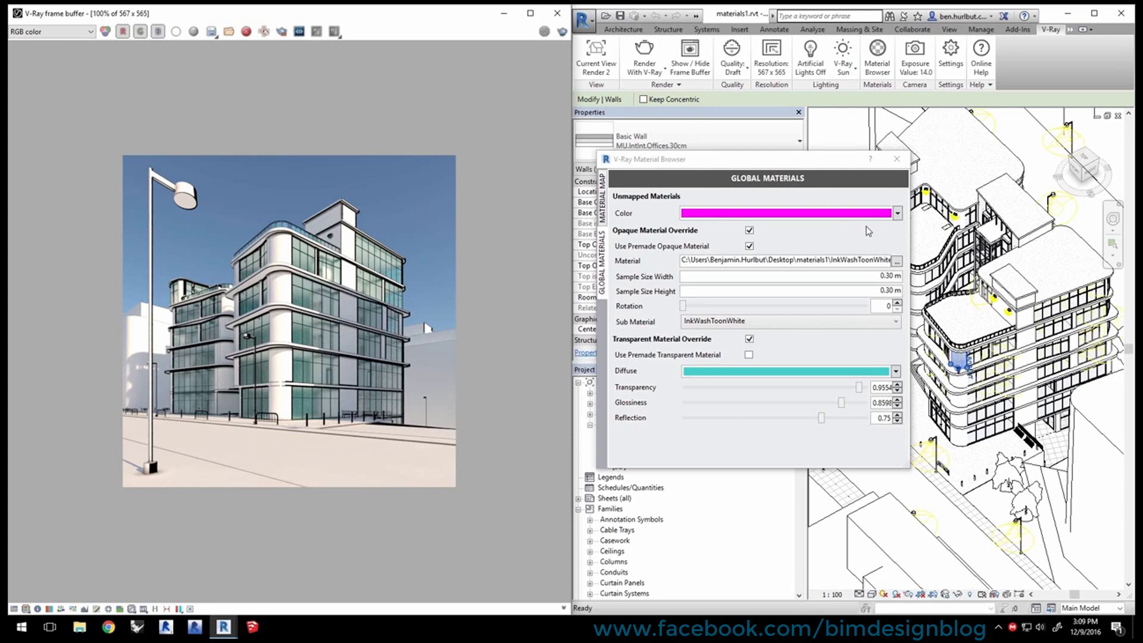
Step: Load Basswood_Model.vrmat from the materials1 folder as the premade material of the opaque override
{"action": "left_click", "coordinate": [895, 262]}
{"action": "left_click", "coordinate": [670, 291]}
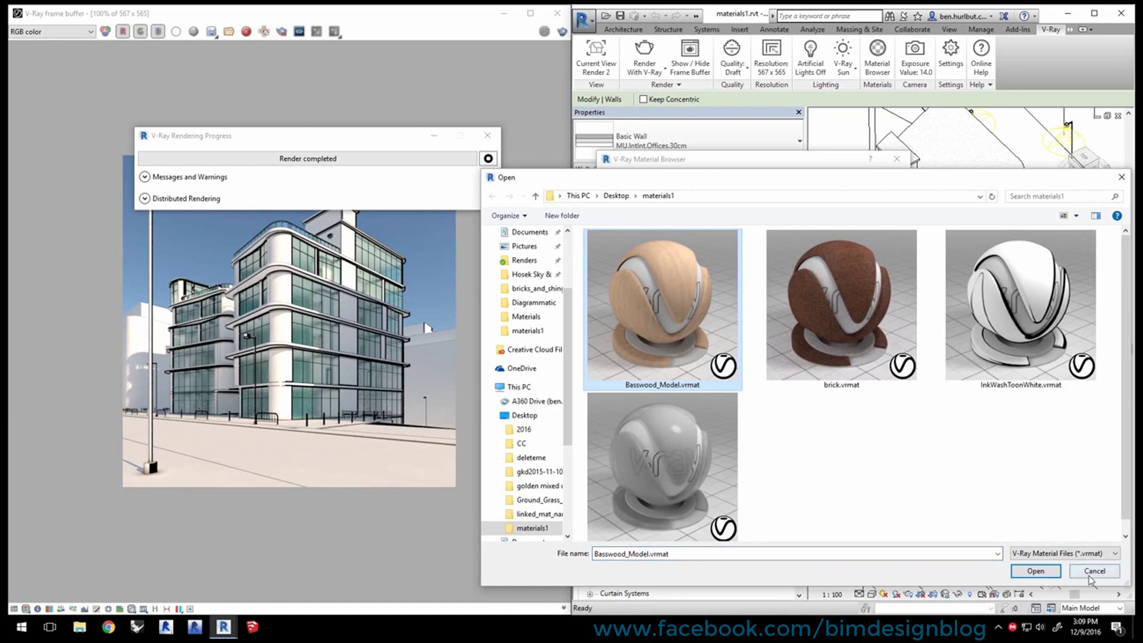
{"action": "left_click", "coordinate": [1048, 573]}
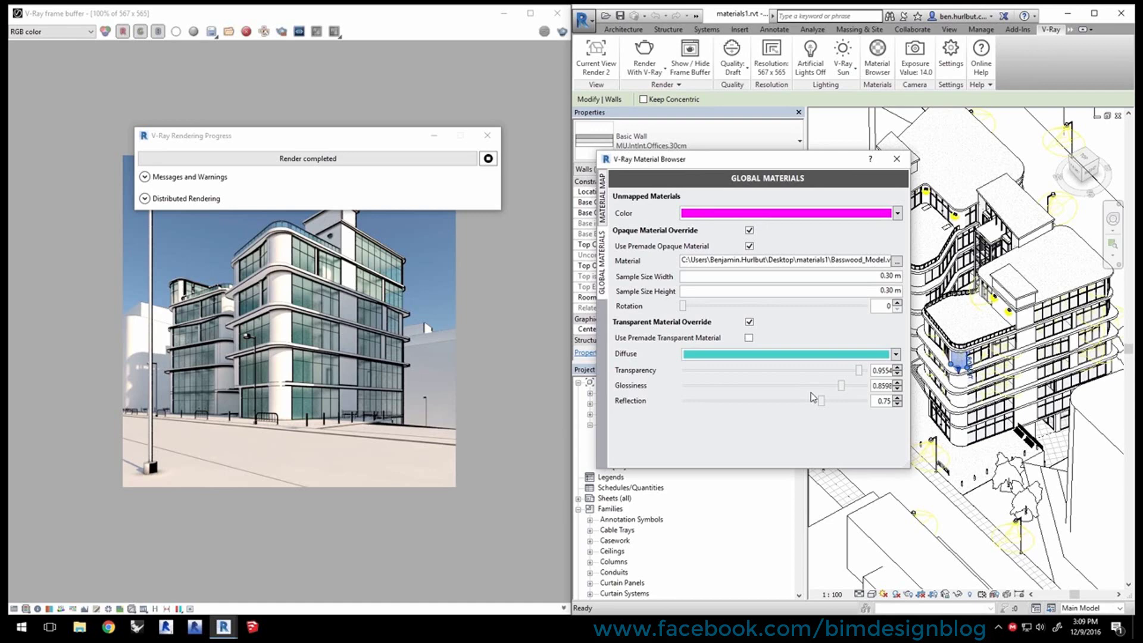
Step: Set the opaque override's sample size to 5 m wide and 14.6 m high
{"action": "left_click_drag", "start_coordinate": [871, 276], "coordinate": [902, 276]}
{"action": "type", "text": "5"}
{"action": "key", "text": "Tab"}
{"action": "type", "text": "14.6"}
{"action": "left_click", "coordinate": [874, 275]}
Step: Switch the transparent override to a premade material and load Transparent_Plastic.vrmat from the materials1 folder
{"action": "left_click", "coordinate": [750, 338]}
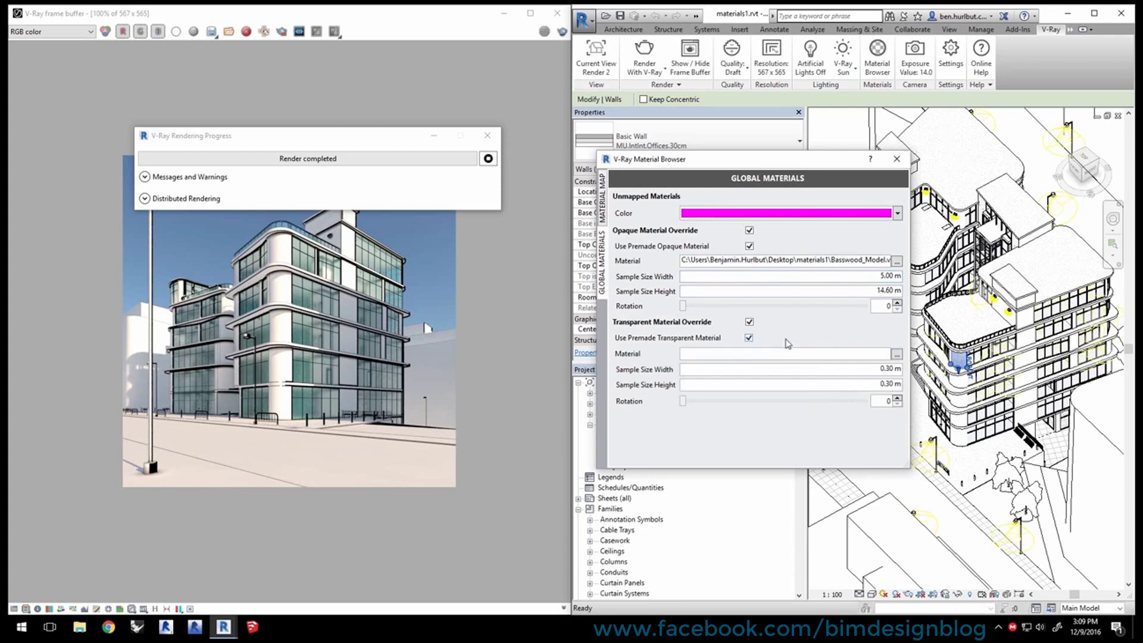
{"action": "left_click", "coordinate": [897, 356]}
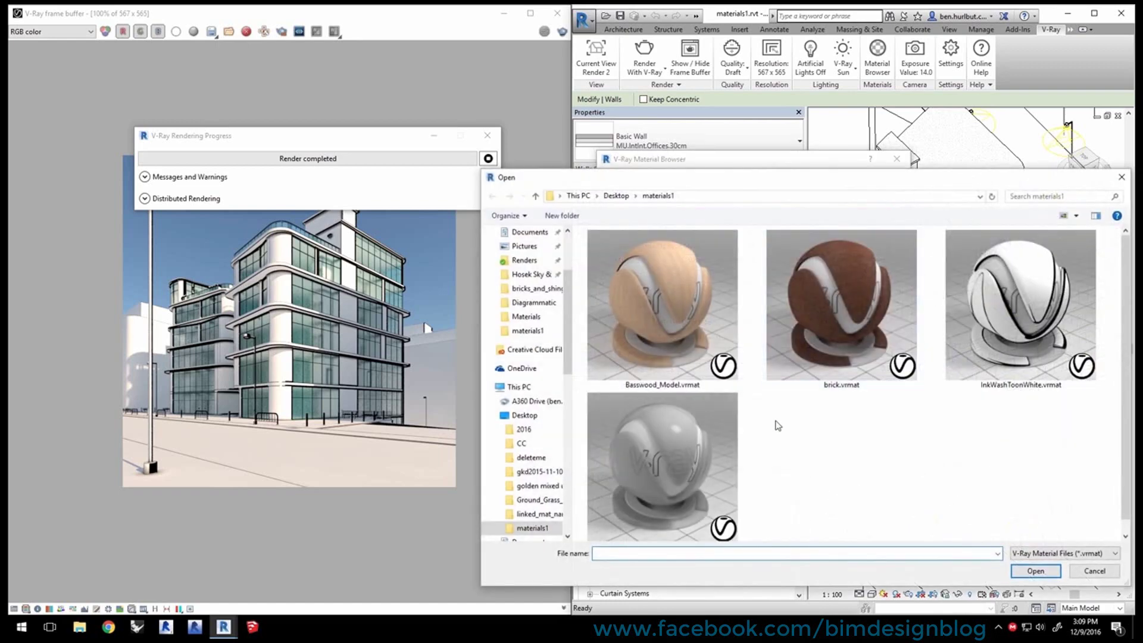
{"action": "double_click", "coordinate": [692, 451]}
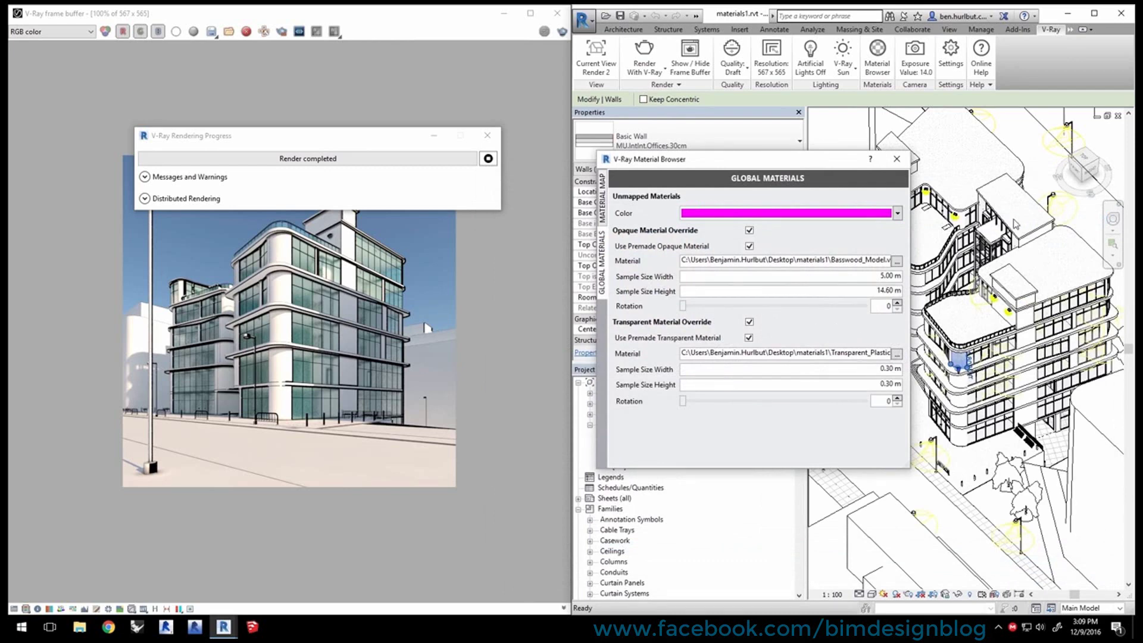
Step: Make Render 3 the current V-Ray view and render it with the basswood and transparent plastic overrides
{"action": "left_click", "coordinate": [597, 76]}
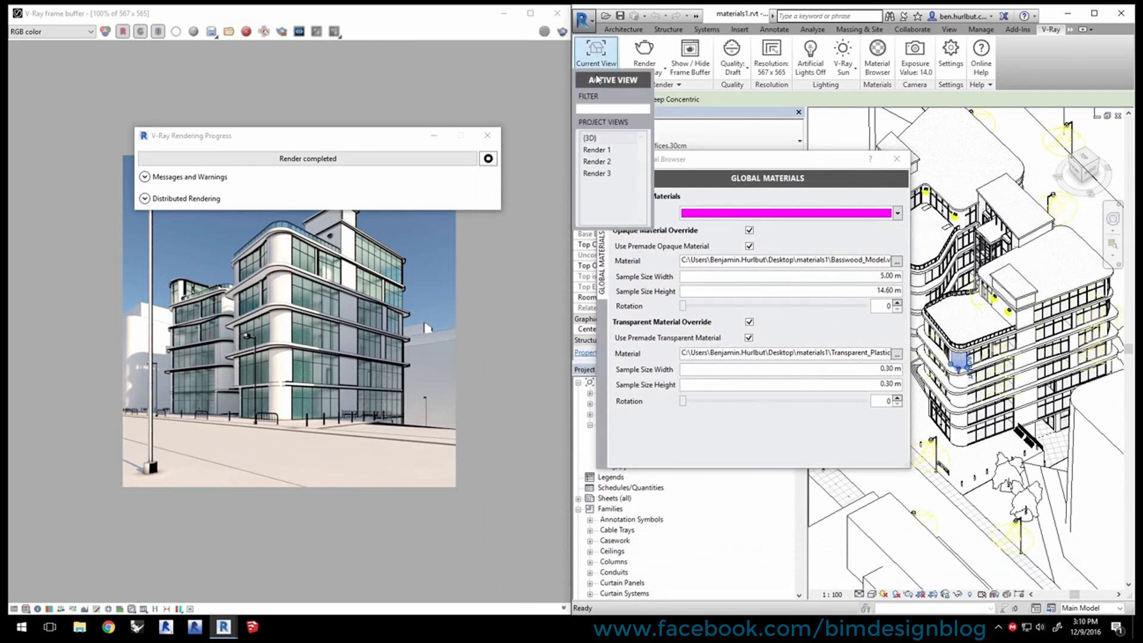
{"action": "left_click", "coordinate": [607, 174]}
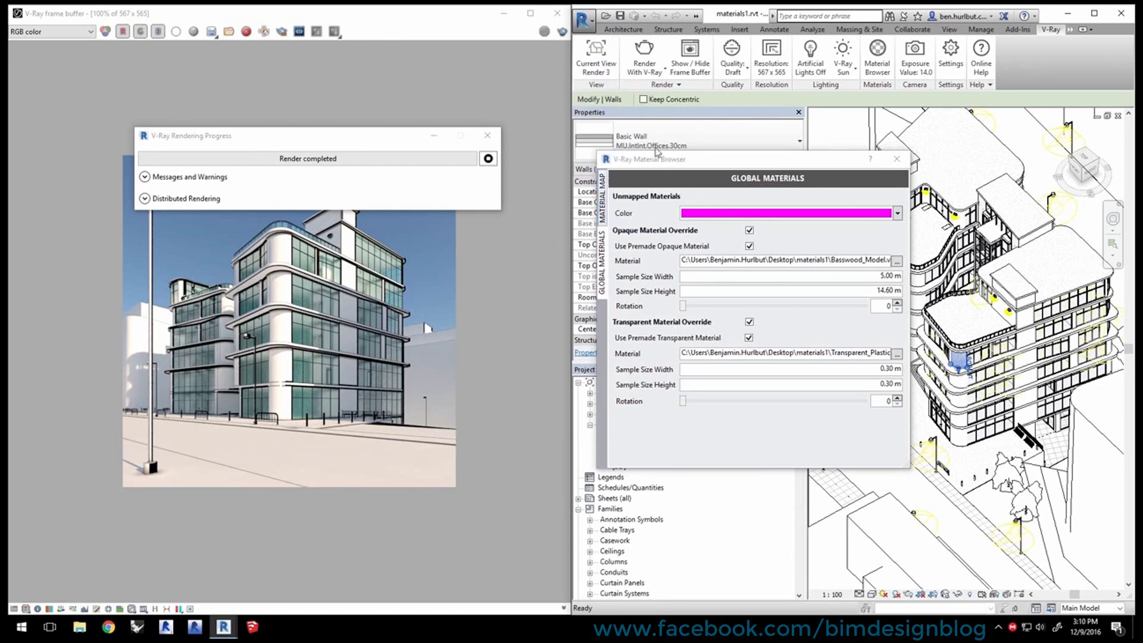
{"action": "left_click", "coordinate": [648, 62]}
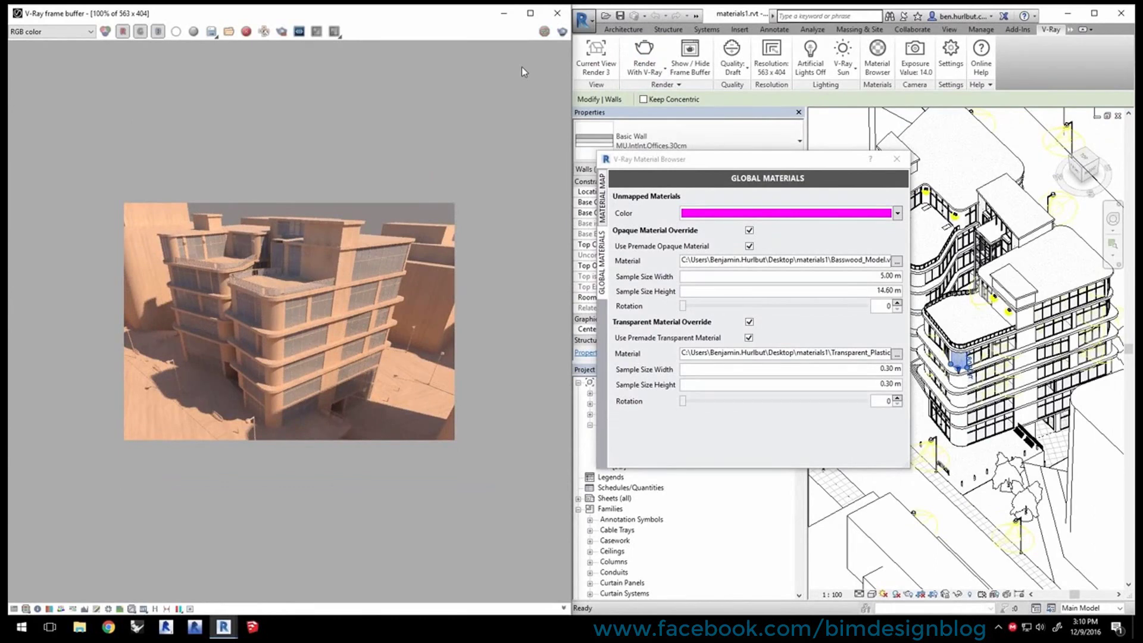
Step: Browse for an opaque override material in the V-Ray 3.4 for Revit installation, down to content\vrmateditor\materials\Diagrammatic under C:\Program Files\Chaos Group\V-Ray
{"action": "left_click", "coordinate": [896, 261]}
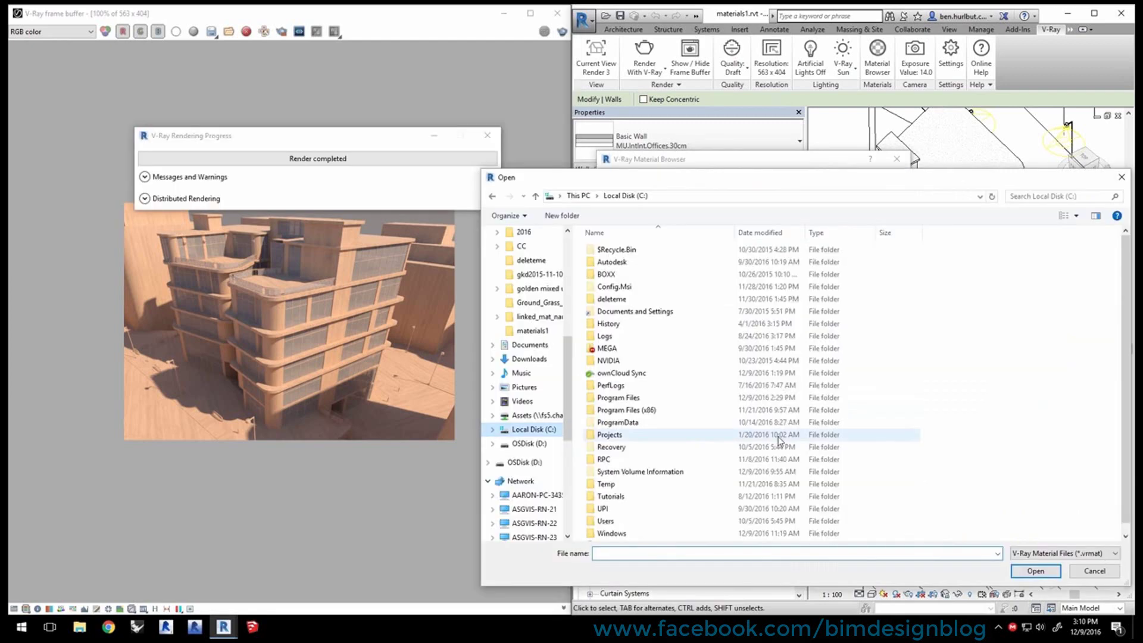
{"action": "double_click", "coordinate": [620, 398]}
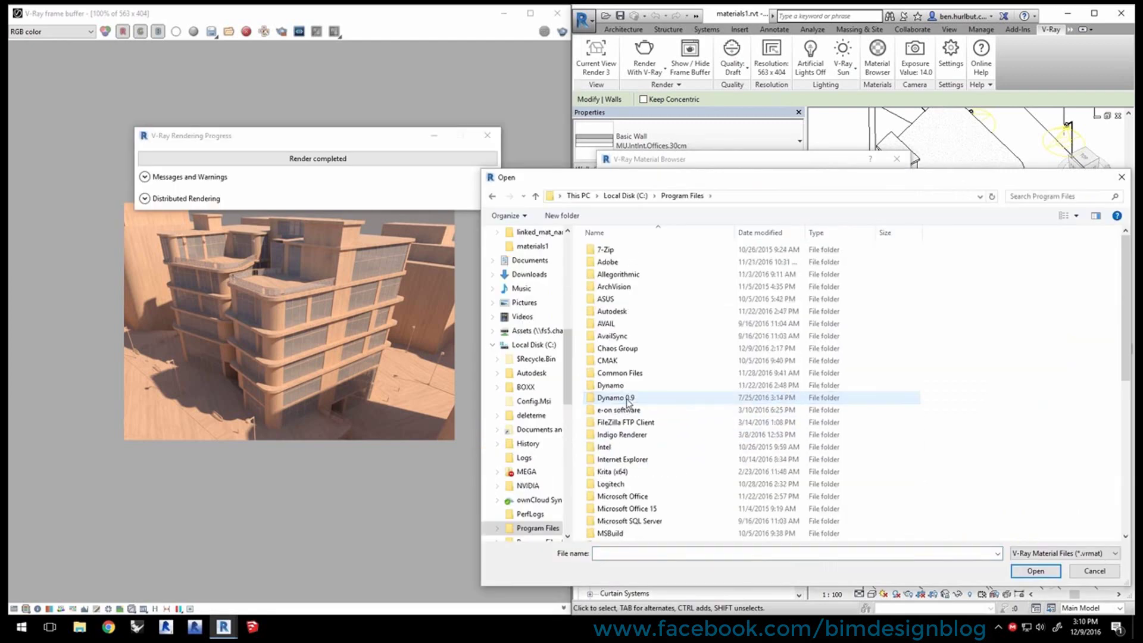
{"action": "double_click", "coordinate": [622, 350]}
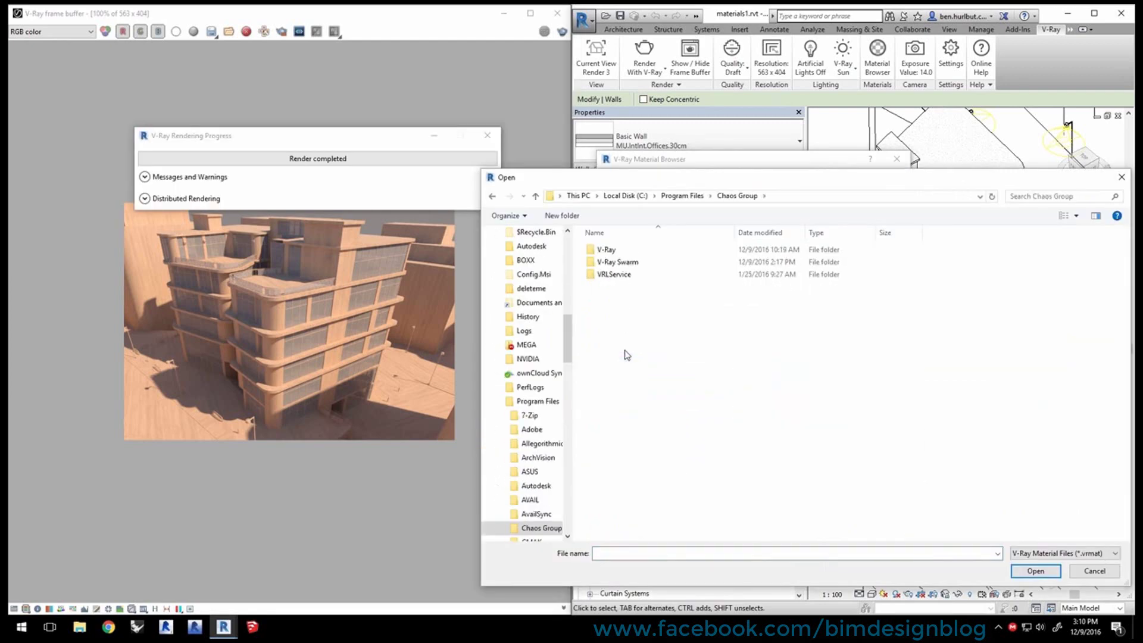
{"action": "double_click", "coordinate": [619, 251]}
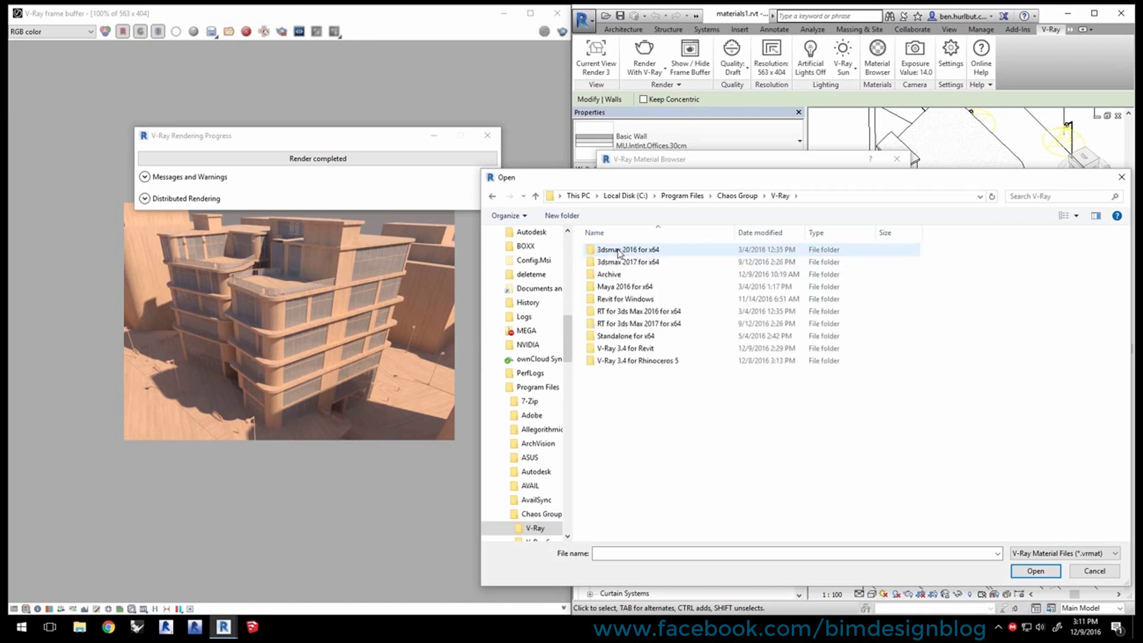
{"action": "left_click", "coordinate": [635, 351]}
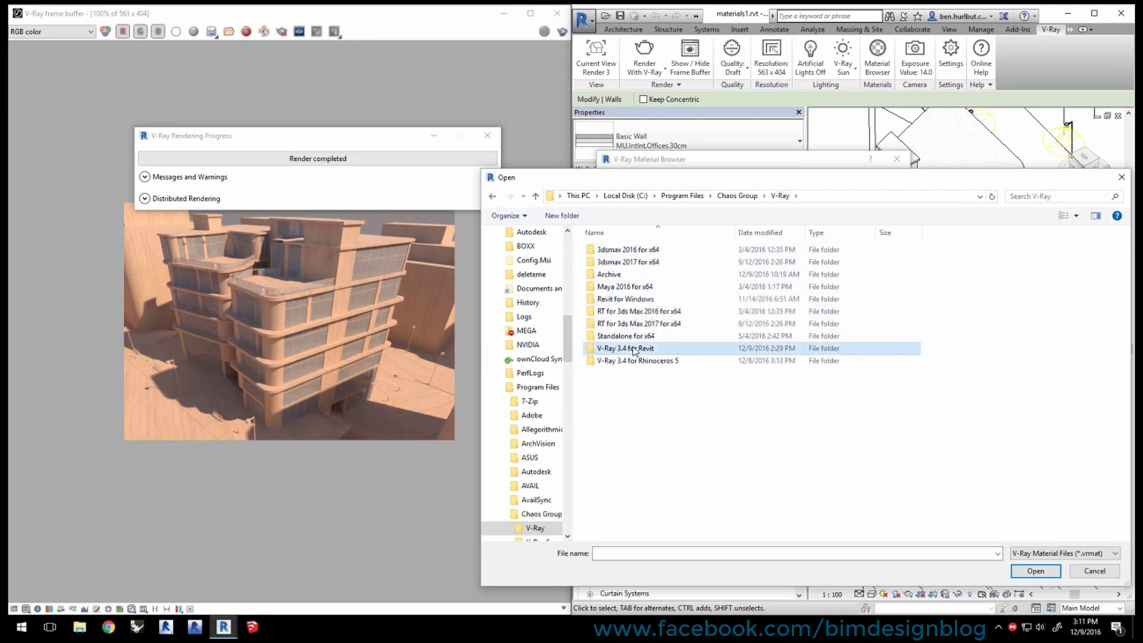
{"action": "double_click", "coordinate": [634, 350]}
{"action": "double_click", "coordinate": [629, 262]}
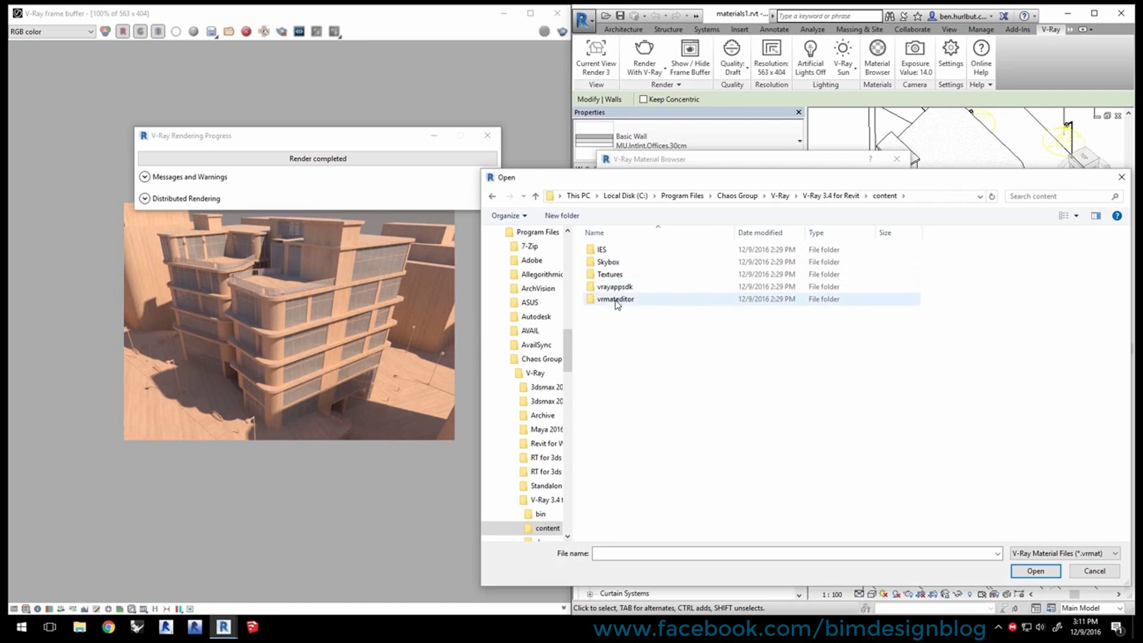
{"action": "double_click", "coordinate": [617, 300]}
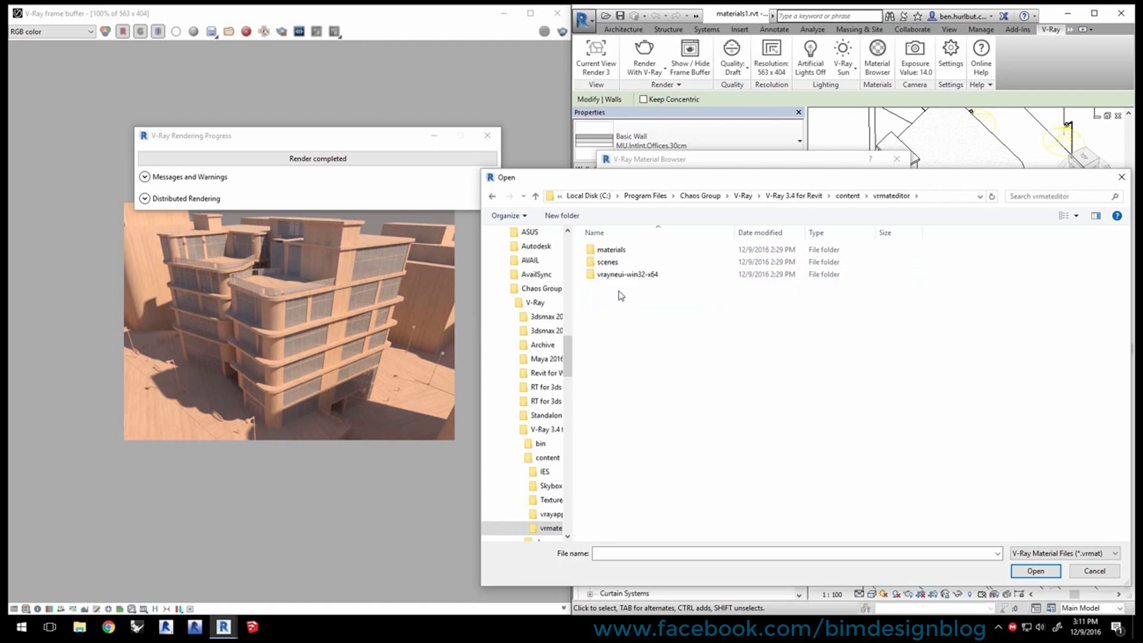
{"action": "double_click", "coordinate": [619, 251]}
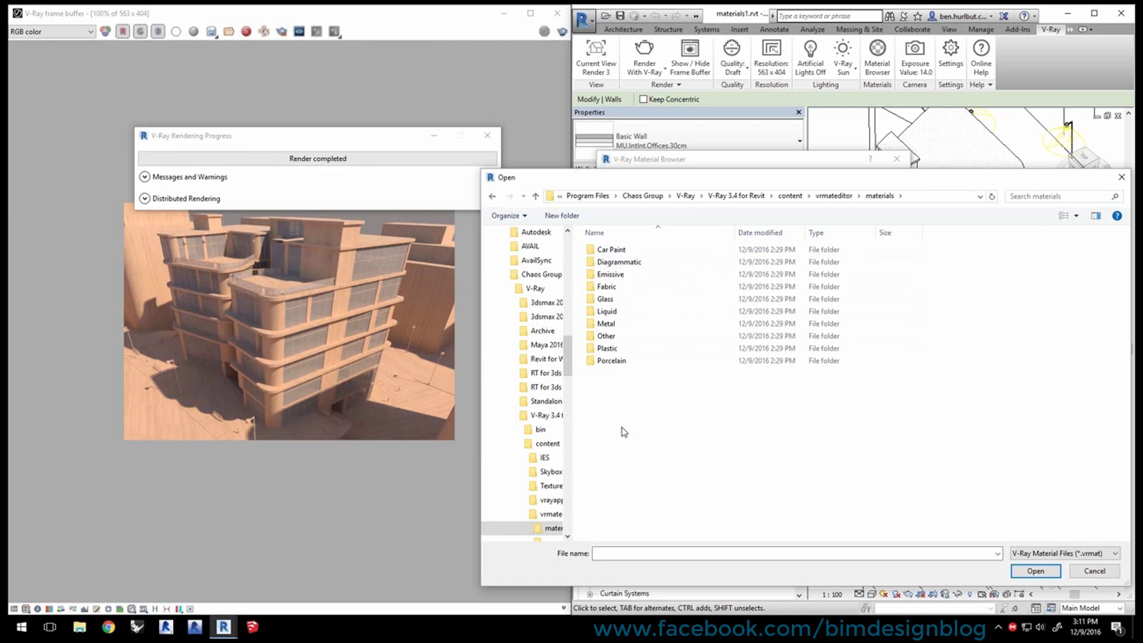
{"action": "double_click", "coordinate": [614, 262]}
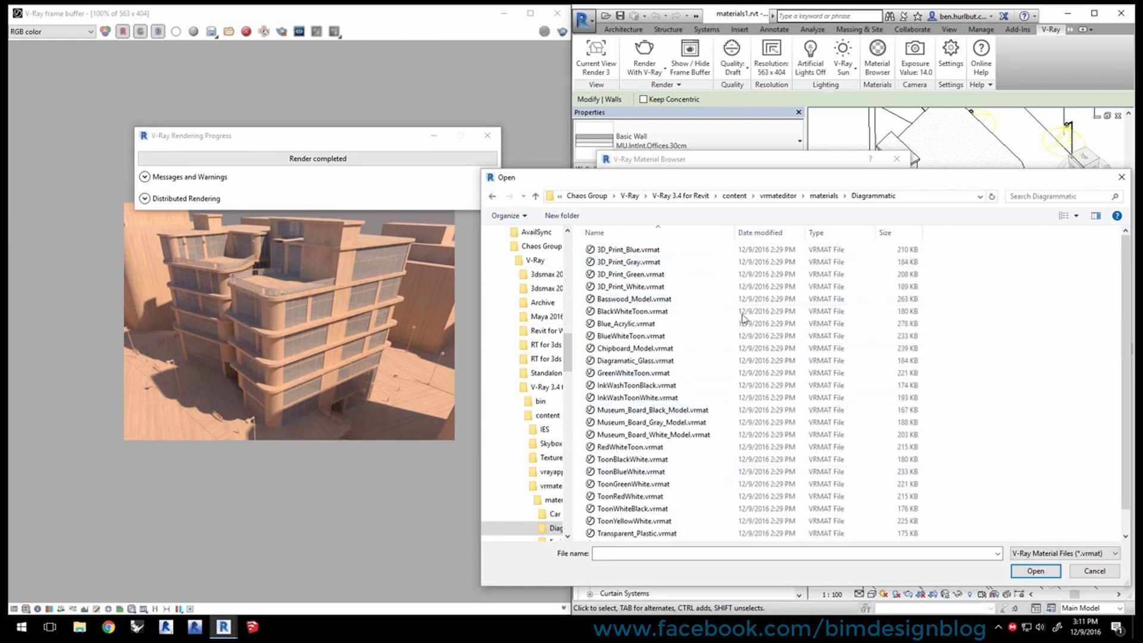